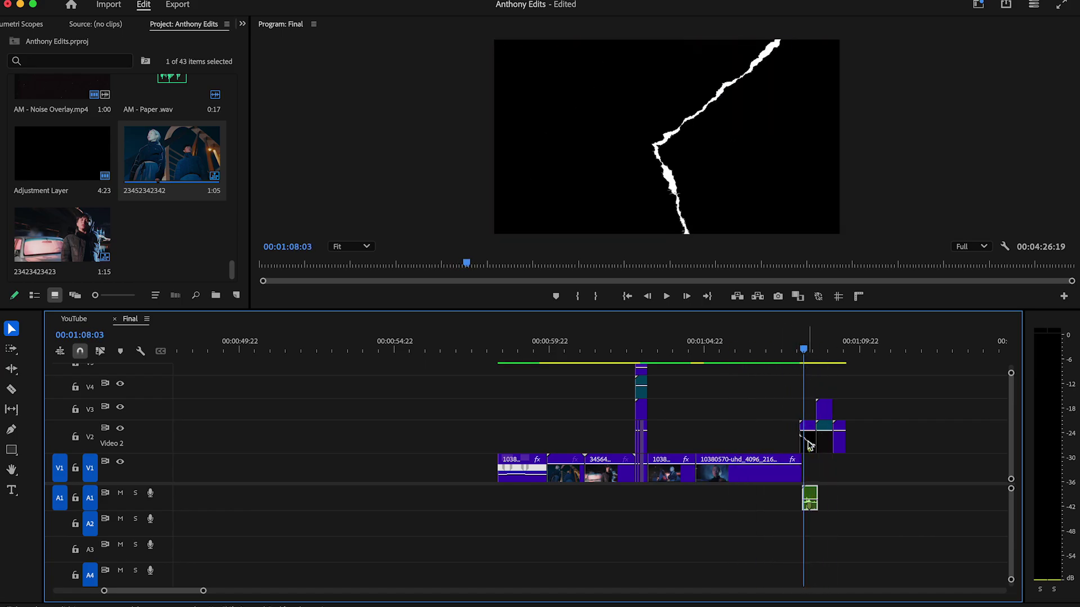
{"action": "left_click_drag", "start_coordinate": [808, 445], "coordinate": [586, 428]}
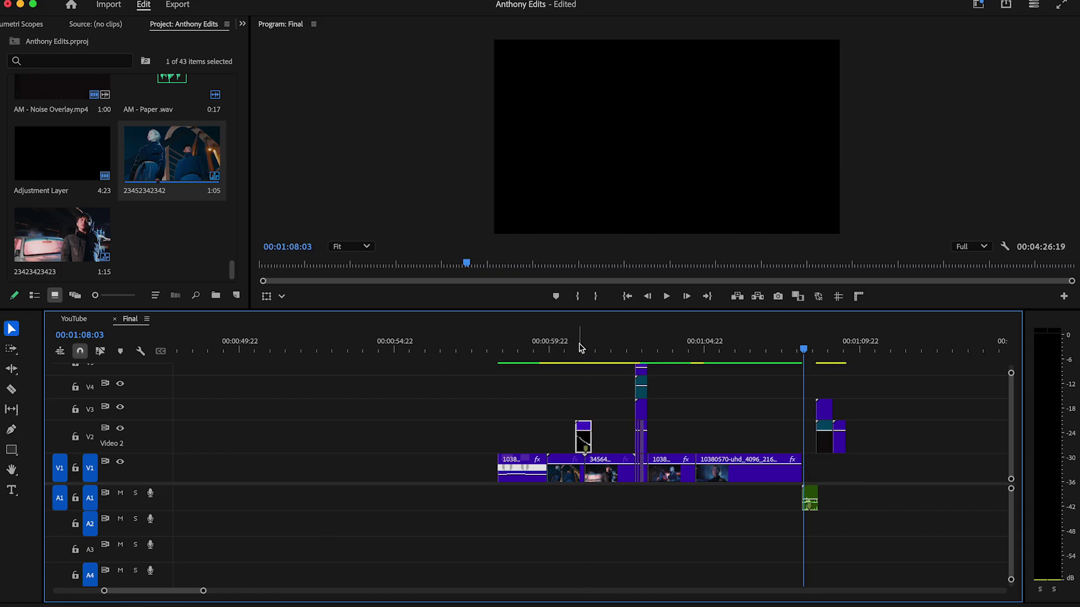
{"action": "mouse_move", "coordinate": [582, 348]}
{"action": "left_mouse_down"}
{"action": "mouse_move", "coordinate": [593, 349]}
{"action": "mouse_move", "coordinate": [581, 350]}
{"action": "left_mouse_up"}
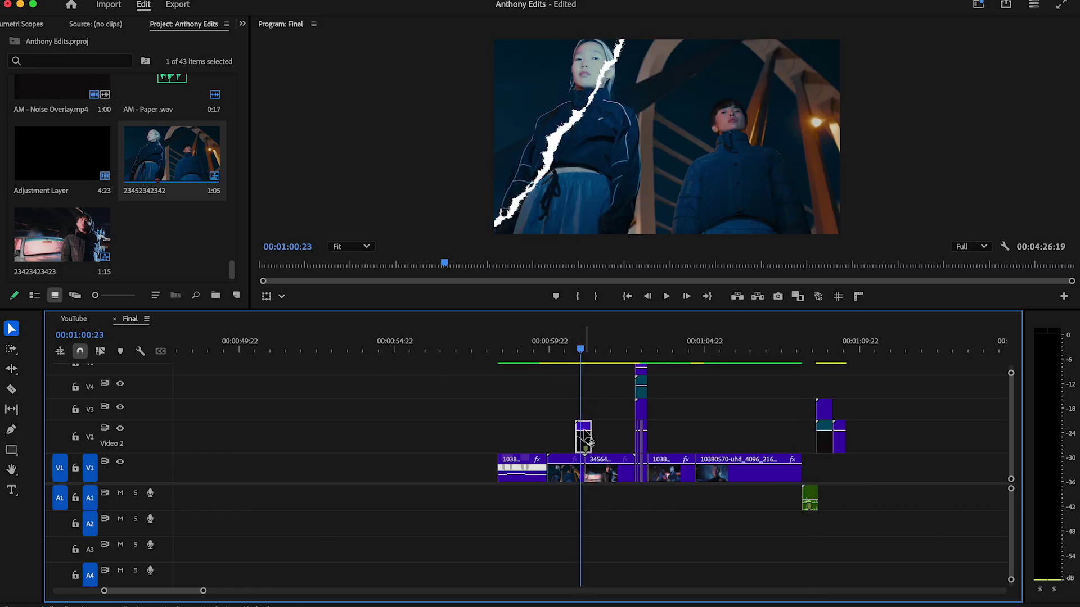
- Cut the V1 clips at the start and end of the paper rip clip and wherever its rip shape changes between them
{"action": "left_click_drag", "start_coordinate": [205, 595], "coordinate": [148, 591]}
{"action": "left_click", "coordinate": [560, 354]}
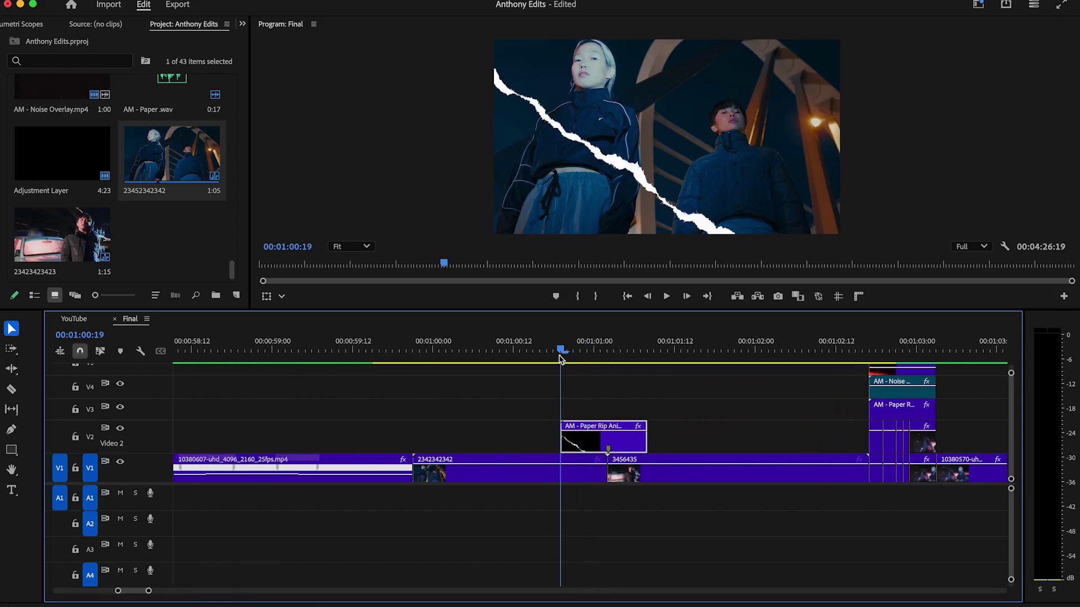
{"action": "left_click", "coordinate": [563, 472]}
{"action": "left_click_drag", "start_coordinate": [567, 351], "coordinate": [576, 353]}
{"action": "left_click", "coordinate": [578, 474]}
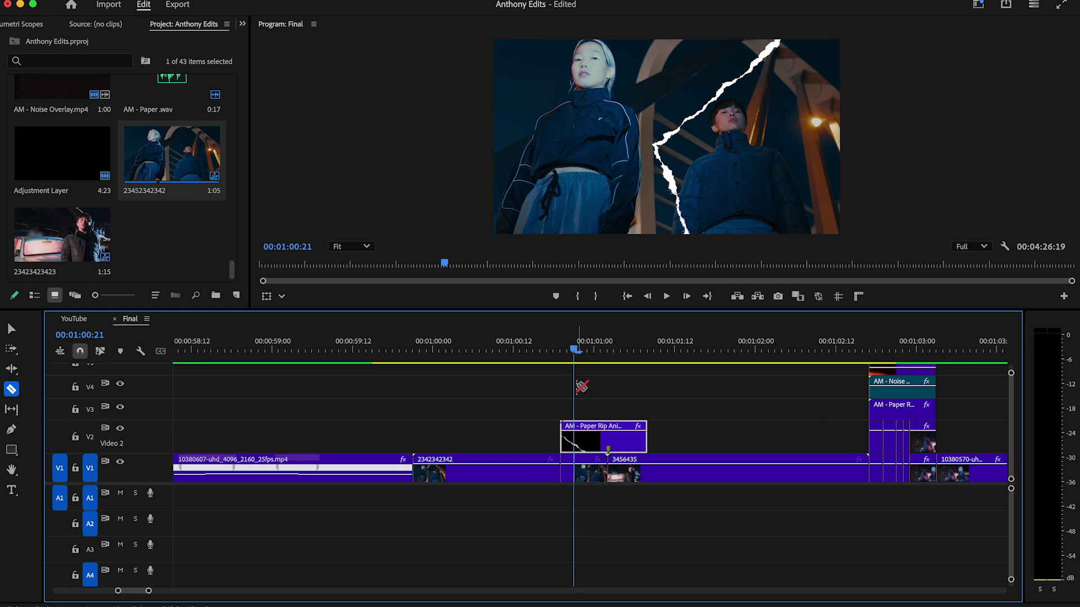
{"action": "left_click_drag", "start_coordinate": [575, 351], "coordinate": [589, 351]}
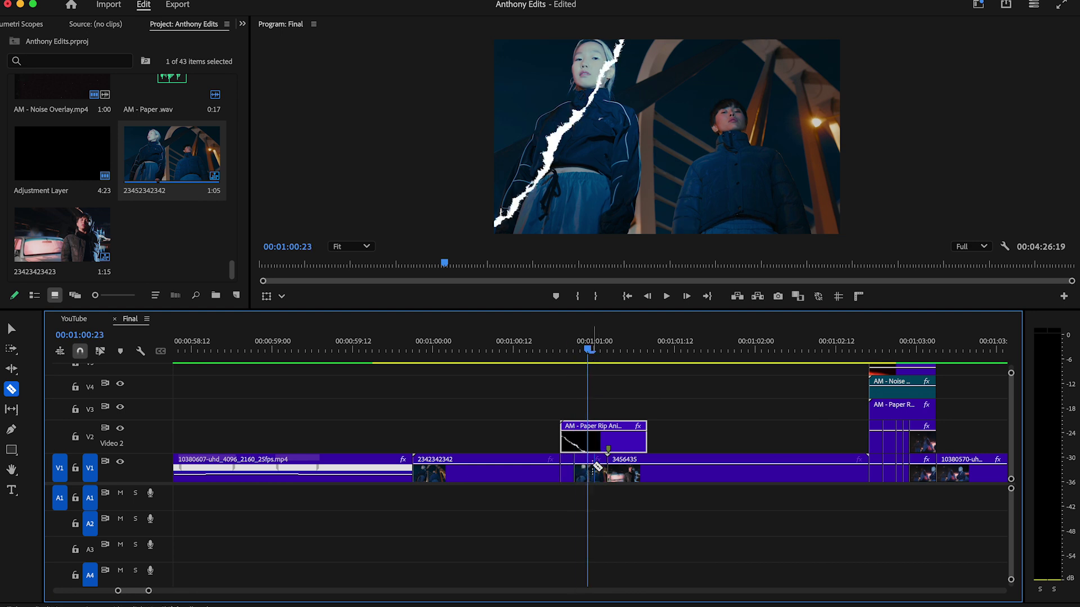
{"action": "left_click", "coordinate": [598, 467]}
{"action": "left_click_drag", "start_coordinate": [589, 351], "coordinate": [634, 354]}
{"action": "left_click", "coordinate": [638, 470]}
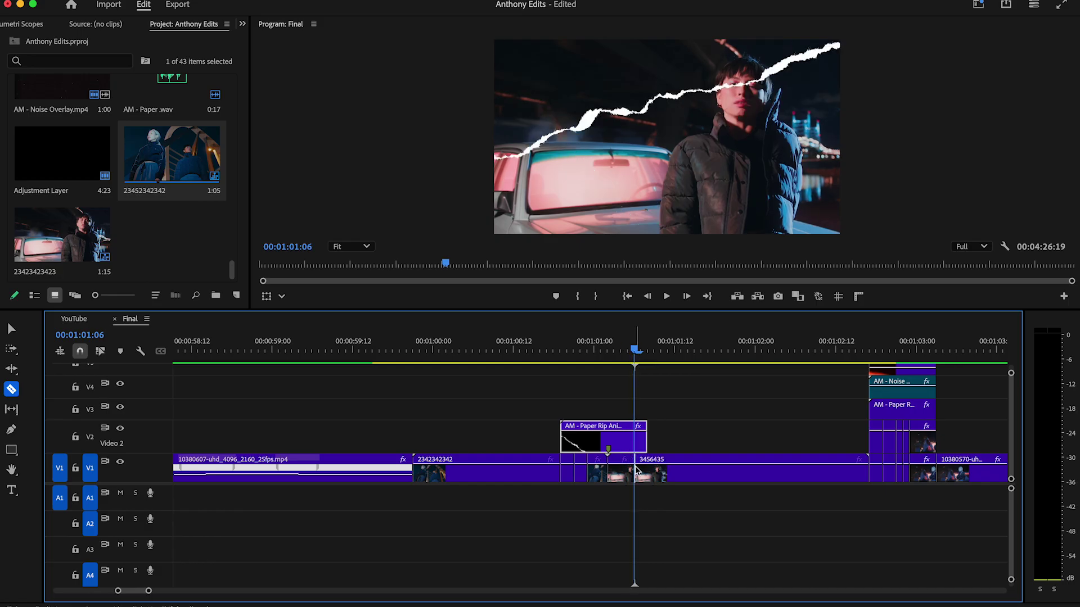
{"action": "left_click", "coordinate": [648, 470]}
{"action": "key", "text": "v"}
- Move the paper rip clip up to V3 and duplicate the first short V1 slice beneath it onto V2
{"action": "left_click", "coordinate": [571, 351]}
{"action": "left_click_drag", "start_coordinate": [589, 422], "coordinate": [589, 400]}
{"action": "left_click_drag", "start_coordinate": [568, 472], "coordinate": [569, 448]}
- Draw a pen opacity mask on the first V2 slice that follows the diagonal rip and encloses the lower-left area of the picture
{"action": "left_click", "coordinate": [242, 25]}
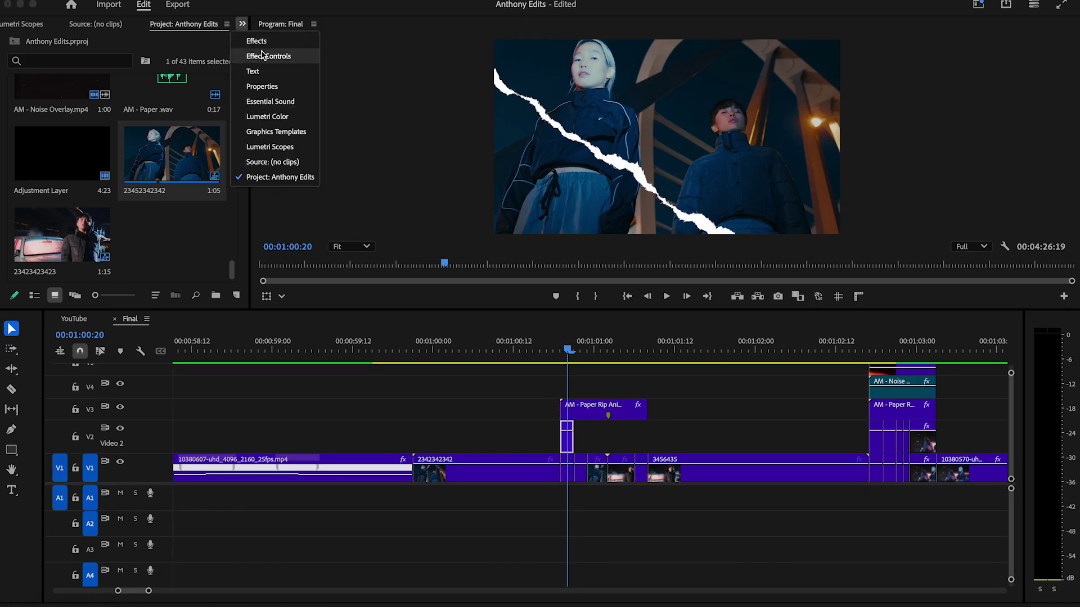
{"action": "left_click", "coordinate": [266, 57]}
{"action": "scroll", "coordinate": [235, 251], "scroll_direction": "down", "scroll_amount": 3}
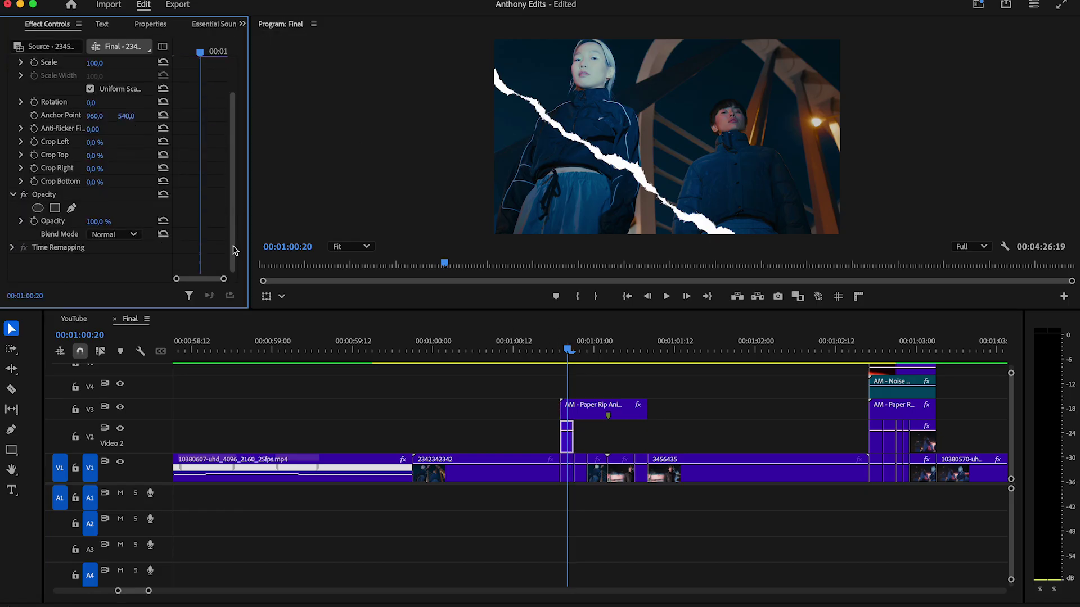
{"action": "left_click", "coordinate": [71, 208]}
{"action": "left_click", "coordinate": [371, 128]}
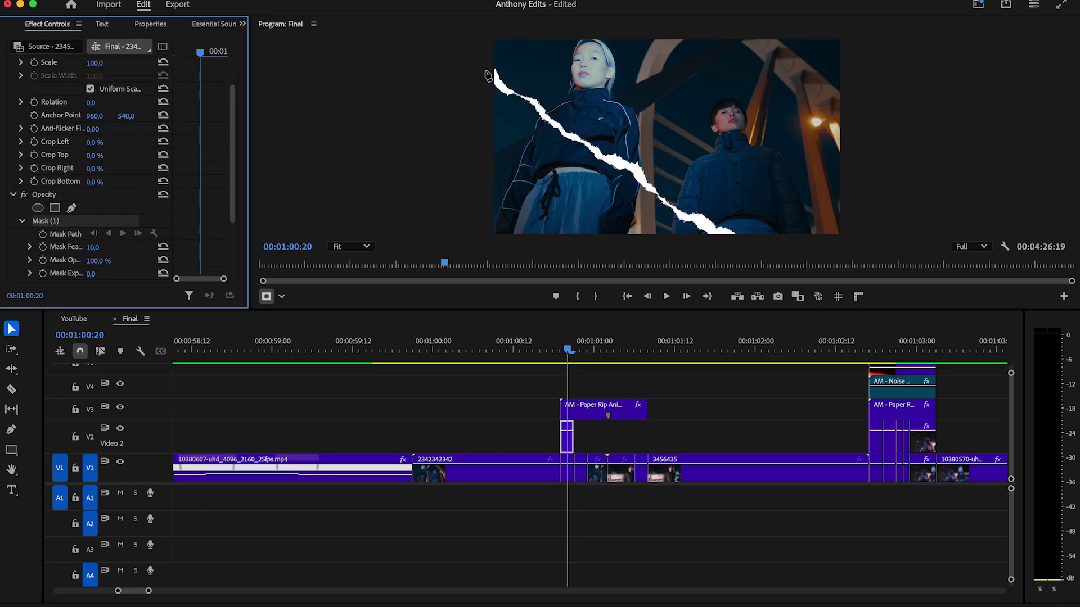
{"action": "left_click", "coordinate": [485, 70]}
{"action": "left_click", "coordinate": [504, 88]}
{"action": "left_click", "coordinate": [535, 102]}
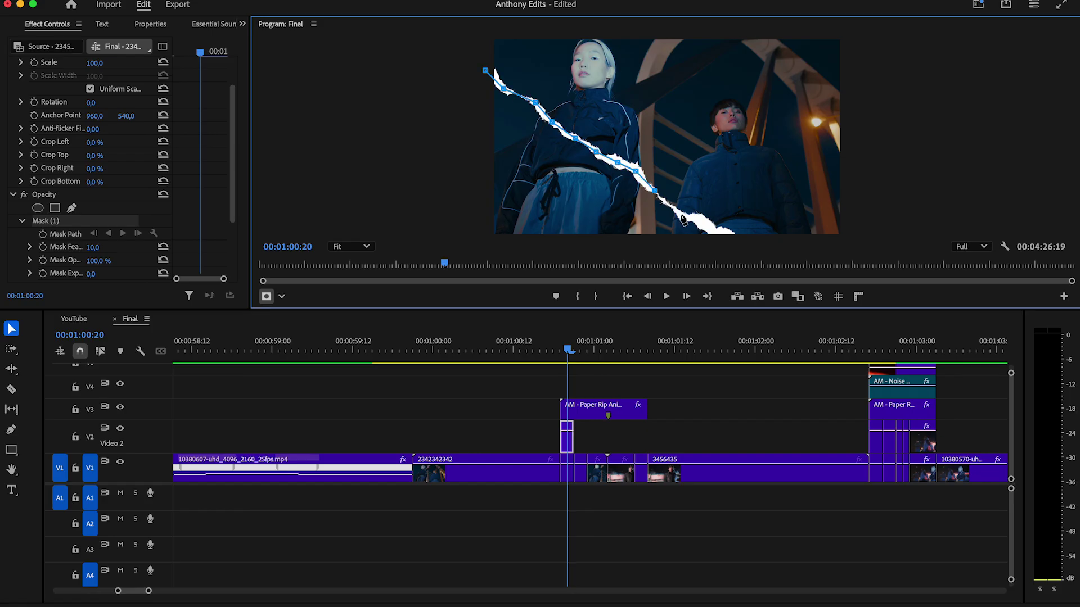
{"action": "left_click", "coordinate": [485, 71]}
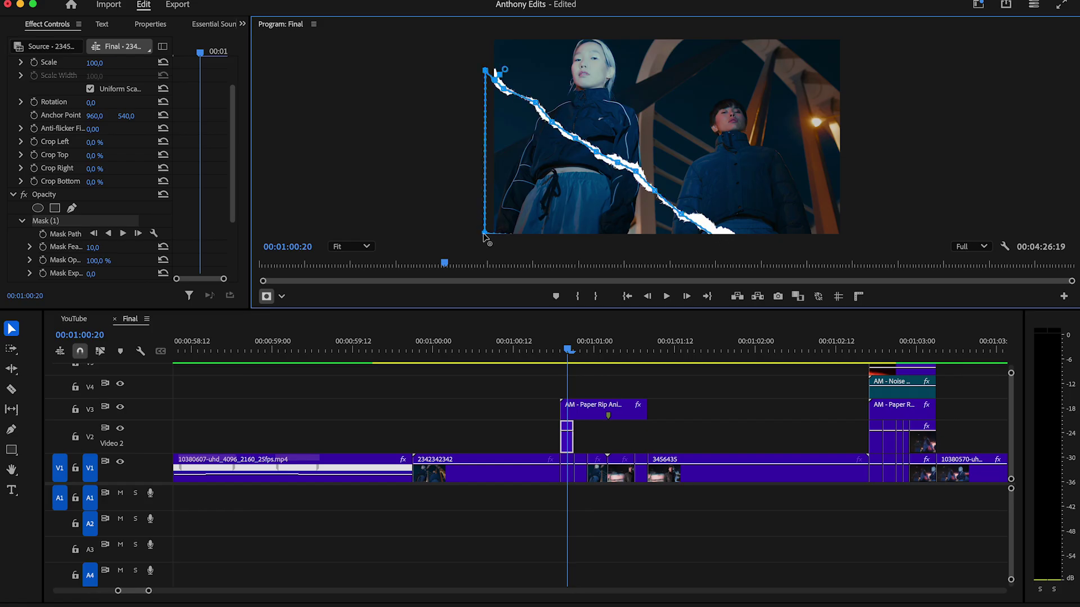
- Find the Black & White video effect and apply it to the masked first slice on V2
{"action": "key", "text": "shift+7"}
{"action": "type", "text": "black wh"}
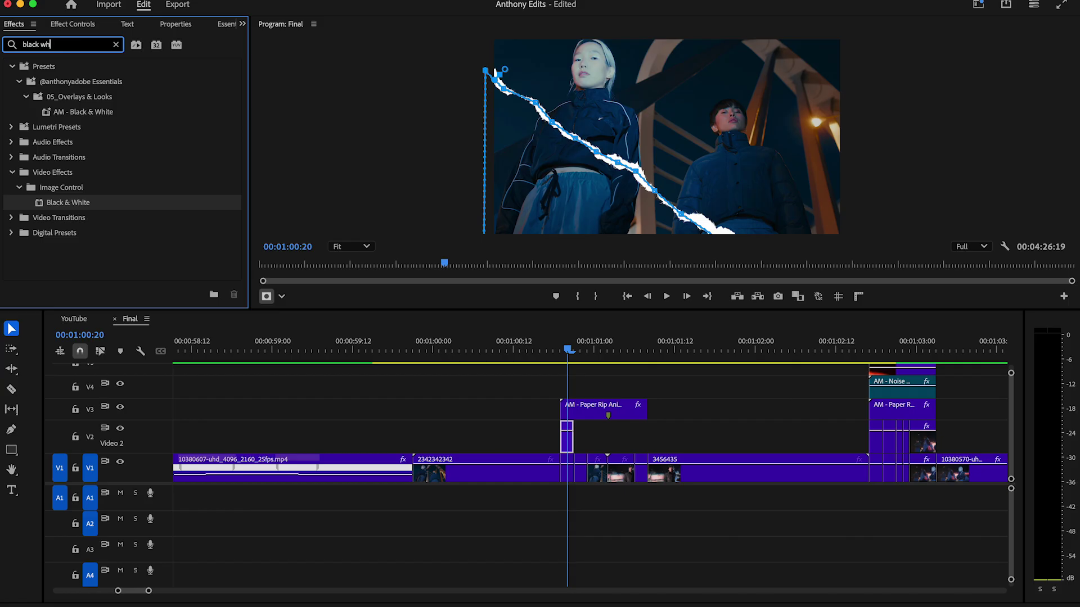
{"action": "left_click", "coordinate": [78, 206]}
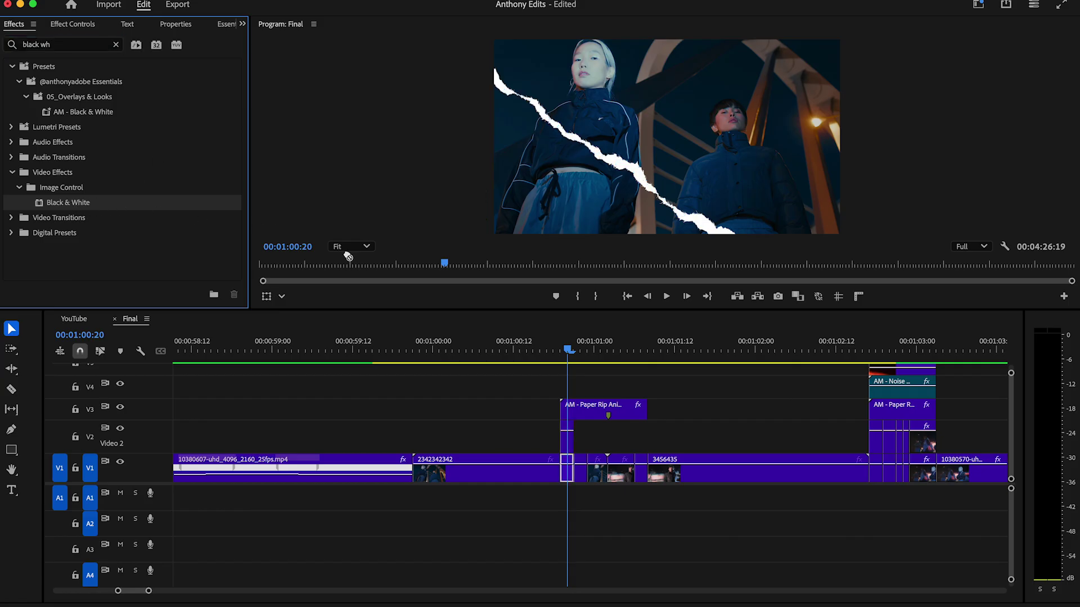
{"action": "left_click_drag", "start_coordinate": [562, 427], "coordinate": [567, 478]}
- Set the first V1 slice's scale to 118, its vertical position to 564 and its rotation to -3°
{"action": "left_click", "coordinate": [242, 24]}
{"action": "left_click", "coordinate": [281, 53]}
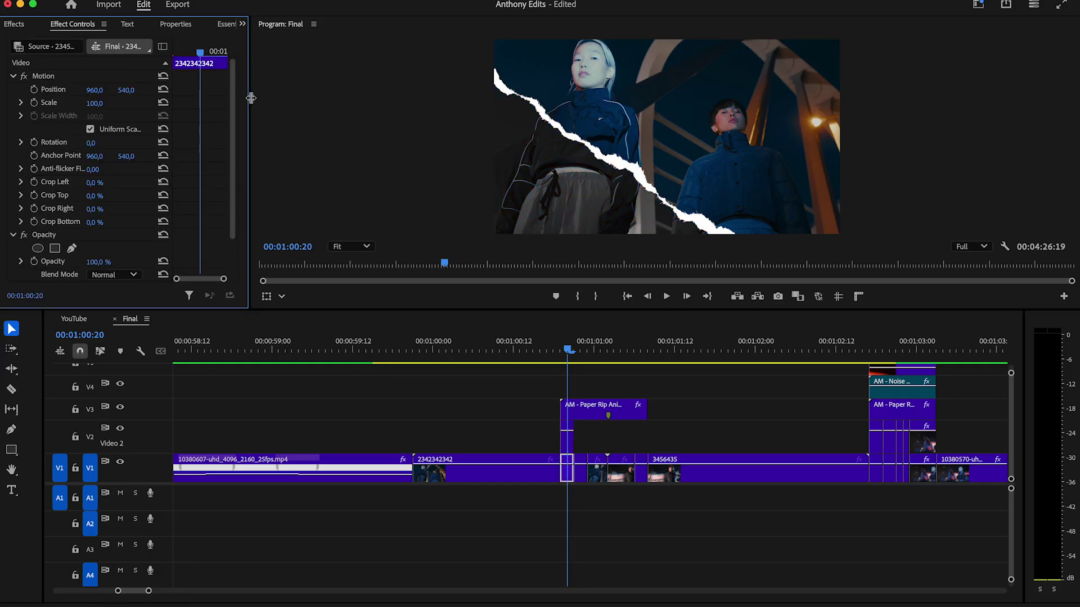
{"action": "left_click_drag", "start_coordinate": [98, 105], "coordinate": [131, 91]}
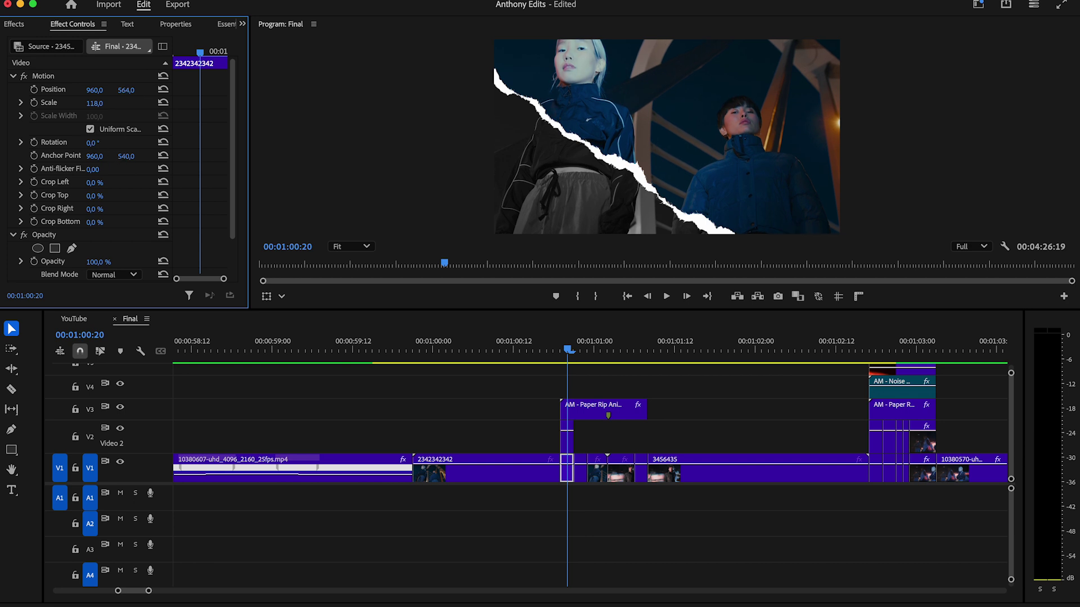
{"action": "left_click_drag", "start_coordinate": [91, 143], "coordinate": [84, 143]}
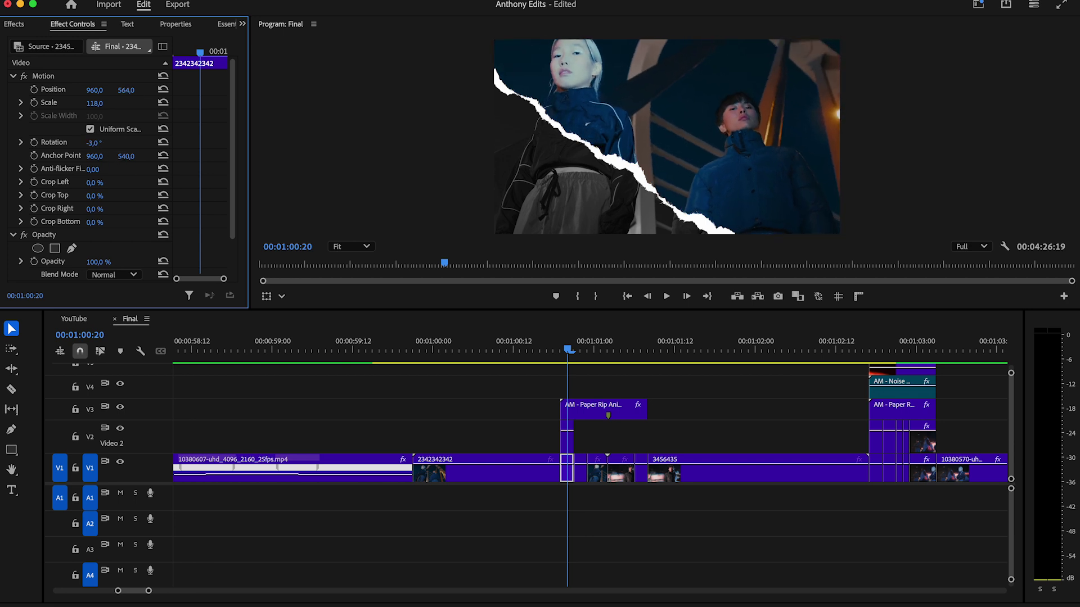
- Duplicate the second V1 slice under the paper rip clip onto V2, with the playhead at 00:01:00:22
{"action": "left_click_drag", "start_coordinate": [569, 358], "coordinate": [581, 361]}
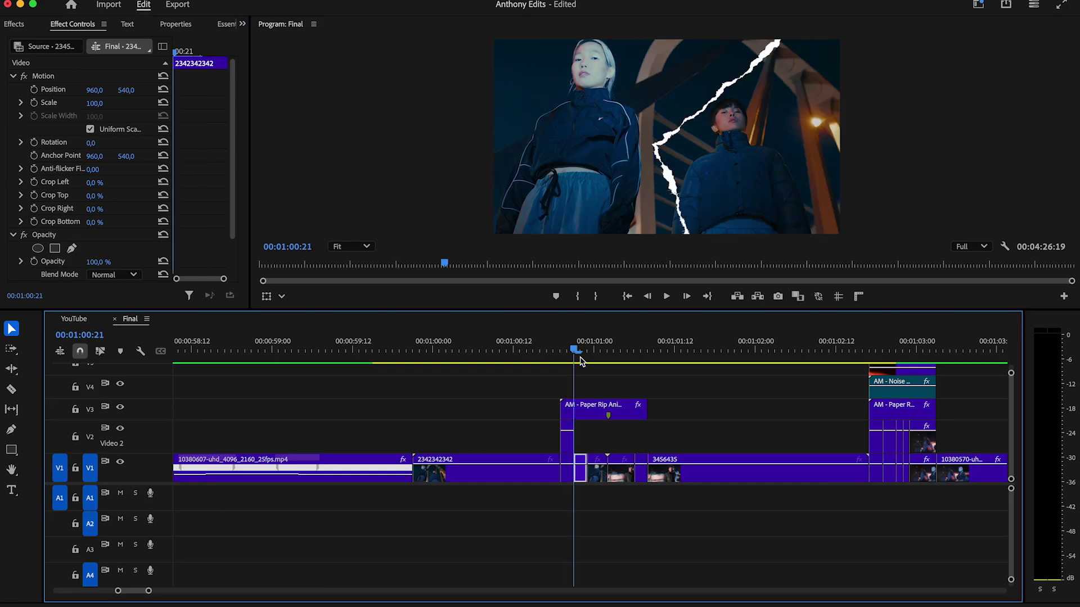
{"action": "left_click", "coordinate": [580, 352]}
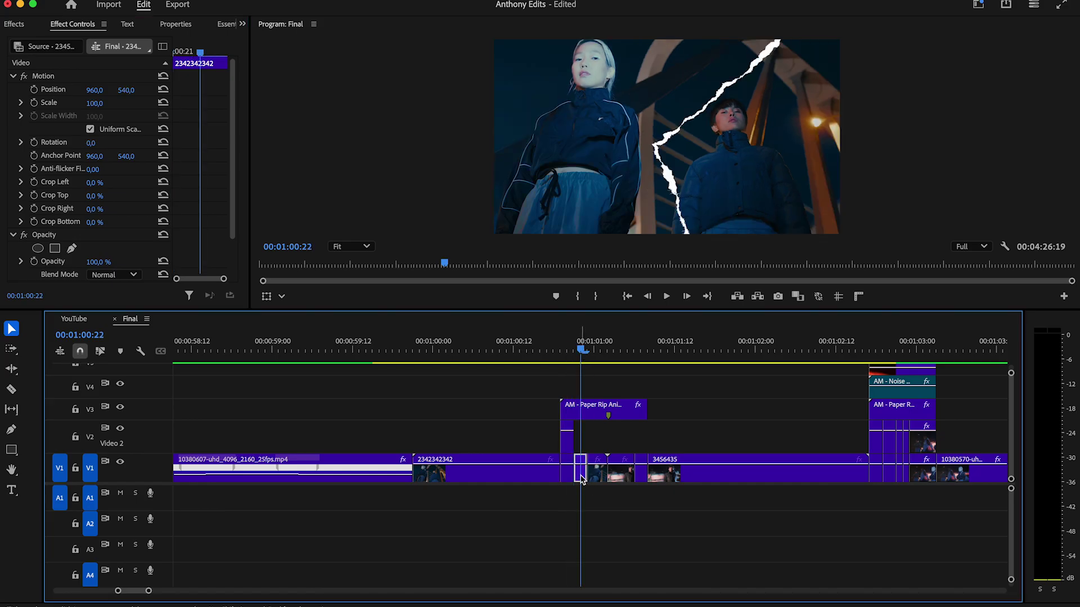
{"action": "left_click_drag", "start_coordinate": [582, 479], "coordinate": [583, 448]}
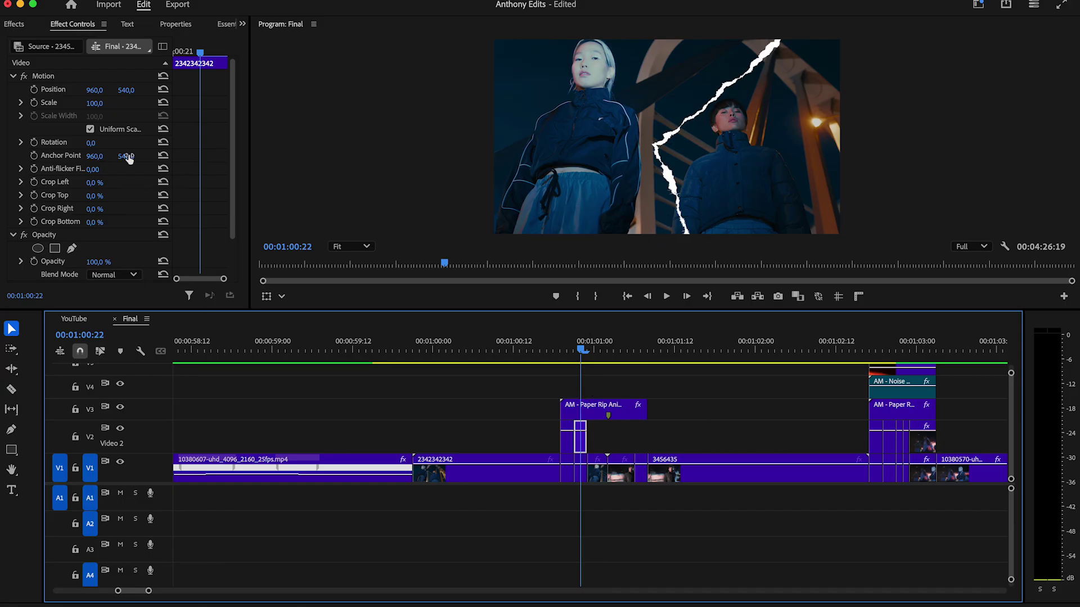
- Draw a pen opacity mask on the second V2 slice along the rip, enclosing everything on the picture's right side
{"action": "left_click", "coordinate": [72, 248]}
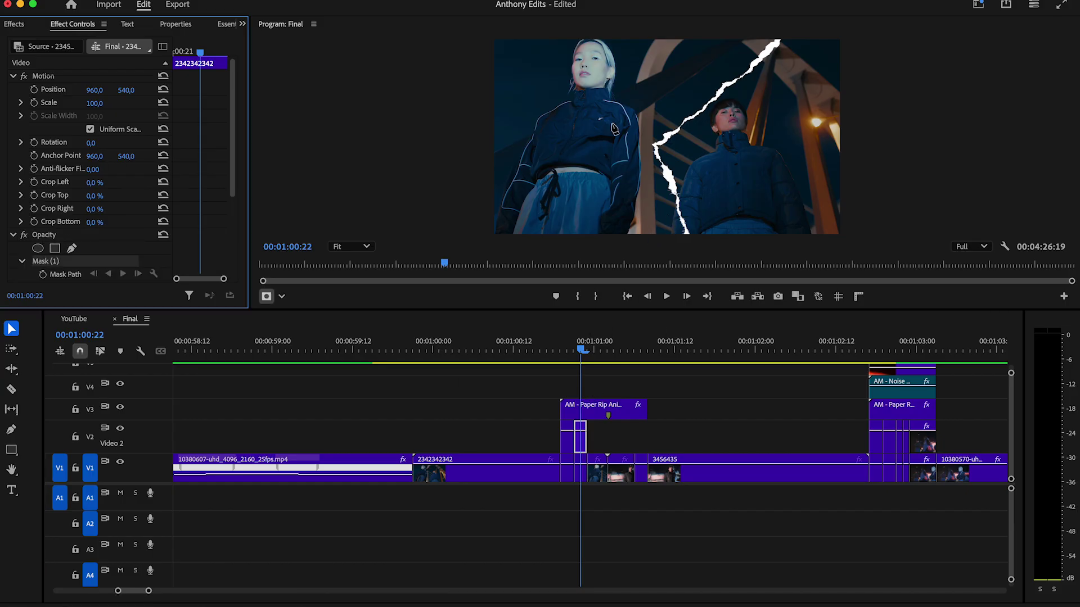
{"action": "left_click", "coordinate": [685, 231]}
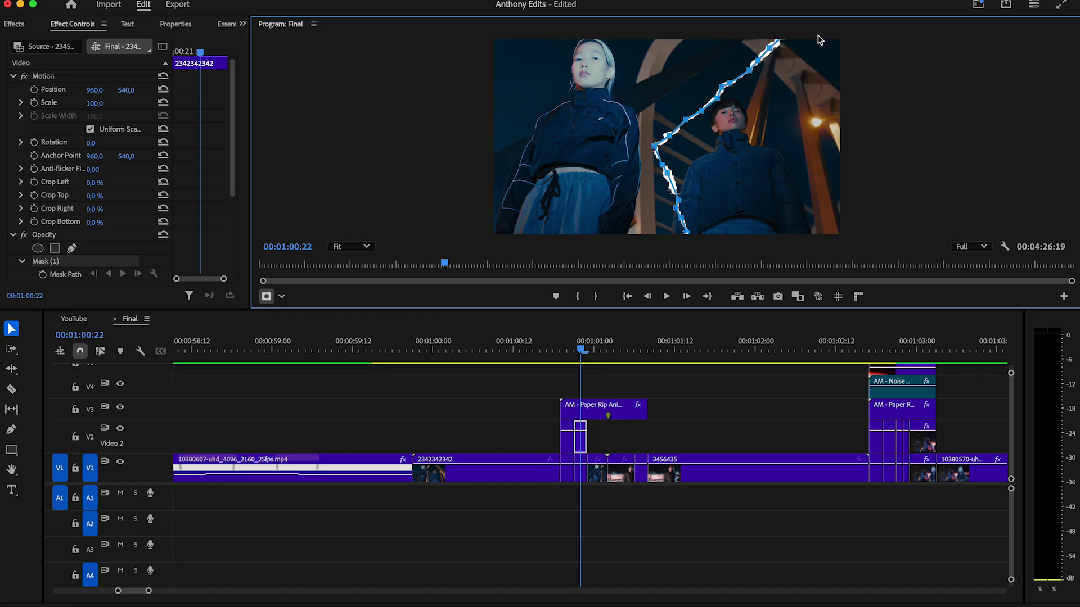
{"action": "left_click", "coordinate": [849, 233]}
{"action": "left_click", "coordinate": [686, 232]}
{"action": "left_click_drag", "start_coordinate": [850, 233], "coordinate": [850, 237]}
{"action": "left_click_drag", "start_coordinate": [847, 41], "coordinate": [851, 35]}
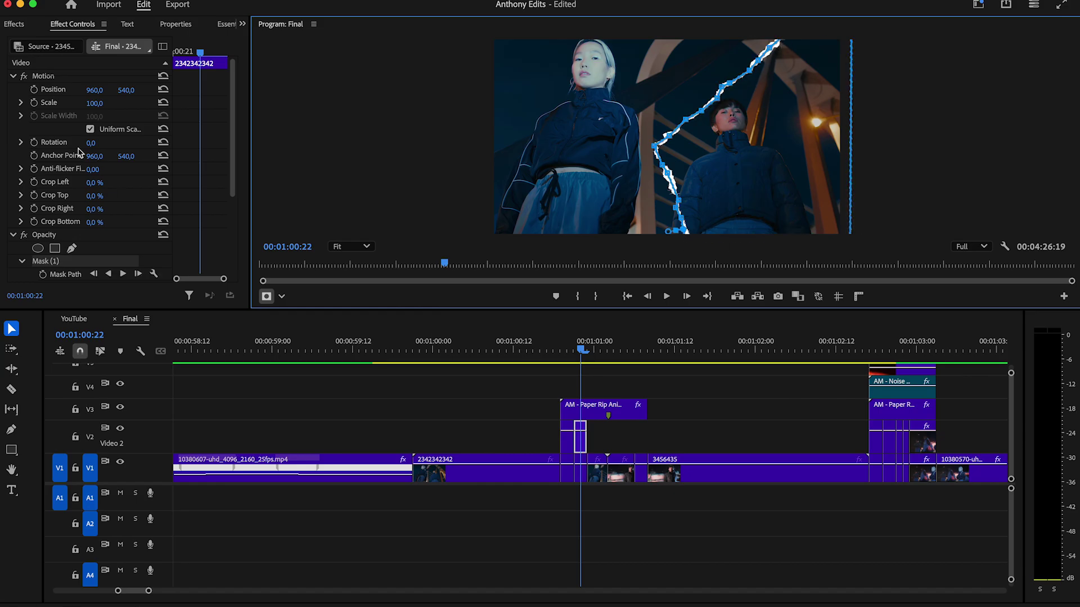
- Apply Black & White to the second V1 slice and set its scale to 147, position to 1137, 749 and rotation to 5°
{"action": "left_click", "coordinate": [14, 24]}
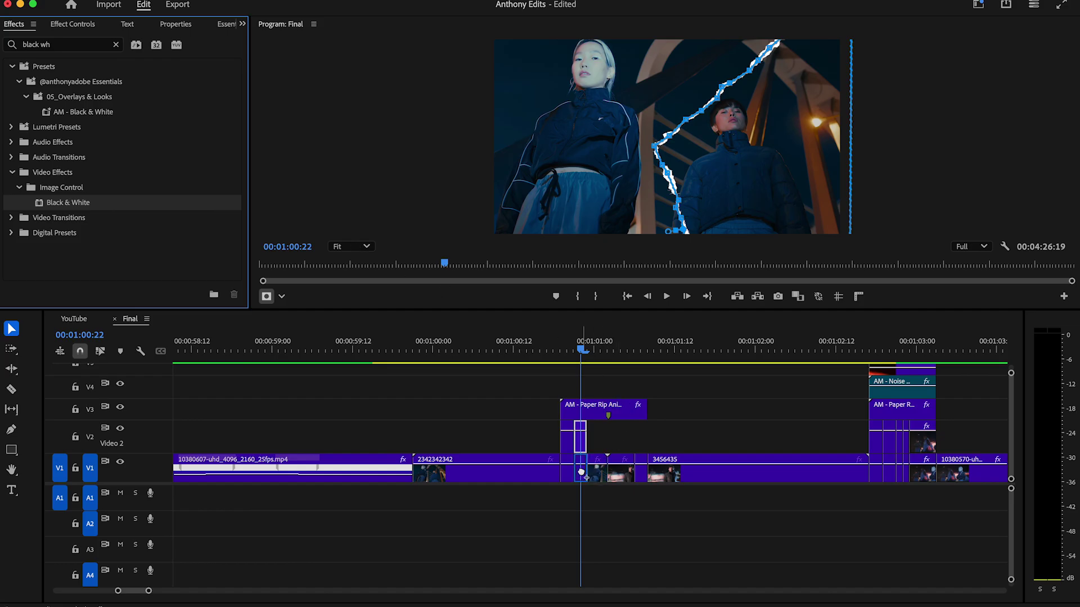
{"action": "left_click_drag", "start_coordinate": [584, 477], "coordinate": [585, 477]}
{"action": "left_click", "coordinate": [242, 25]}
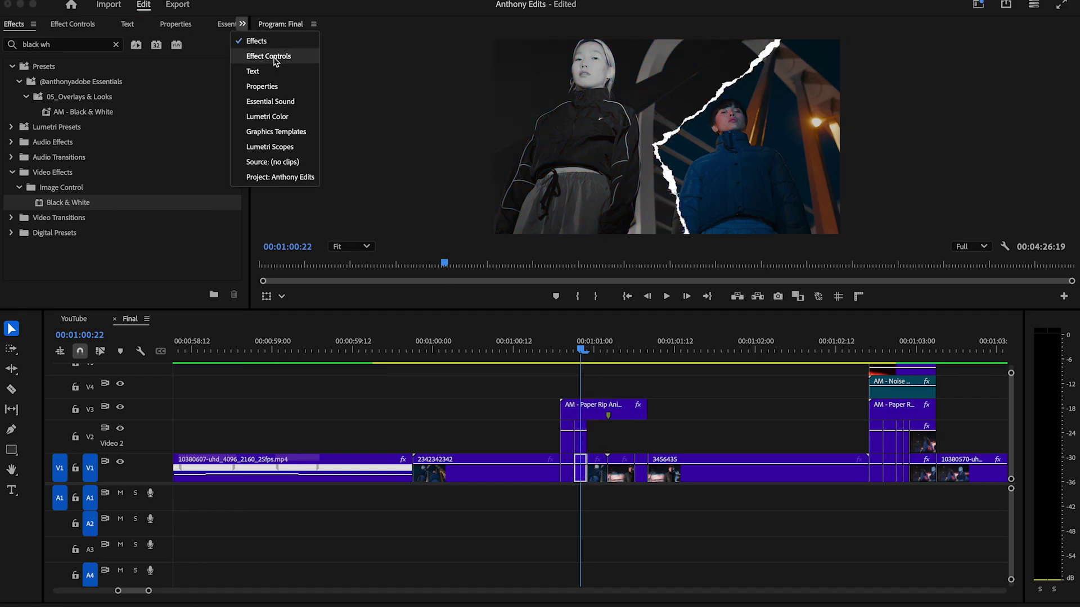
{"action": "left_click", "coordinate": [269, 57]}
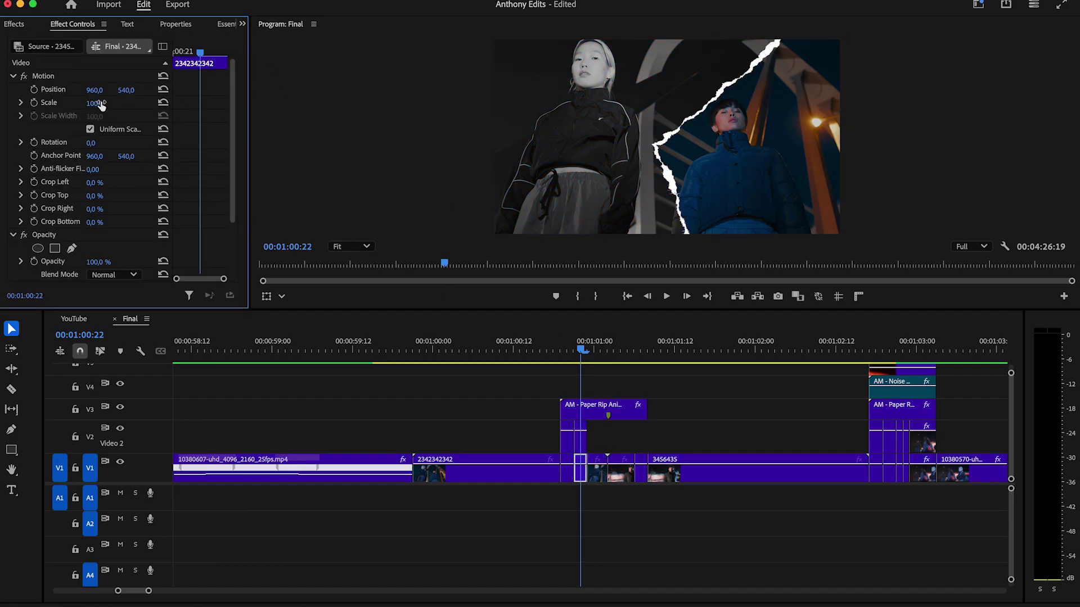
{"action": "left_click_drag", "start_coordinate": [94, 103], "coordinate": [186, 90]}
{"action": "left_click_drag", "start_coordinate": [92, 142], "coordinate": [96, 143]}
{"action": "left_click_drag", "start_coordinate": [94, 104], "coordinate": [187, 91]}
{"action": "left_click_drag", "start_coordinate": [96, 90], "coordinate": [158, 91]}
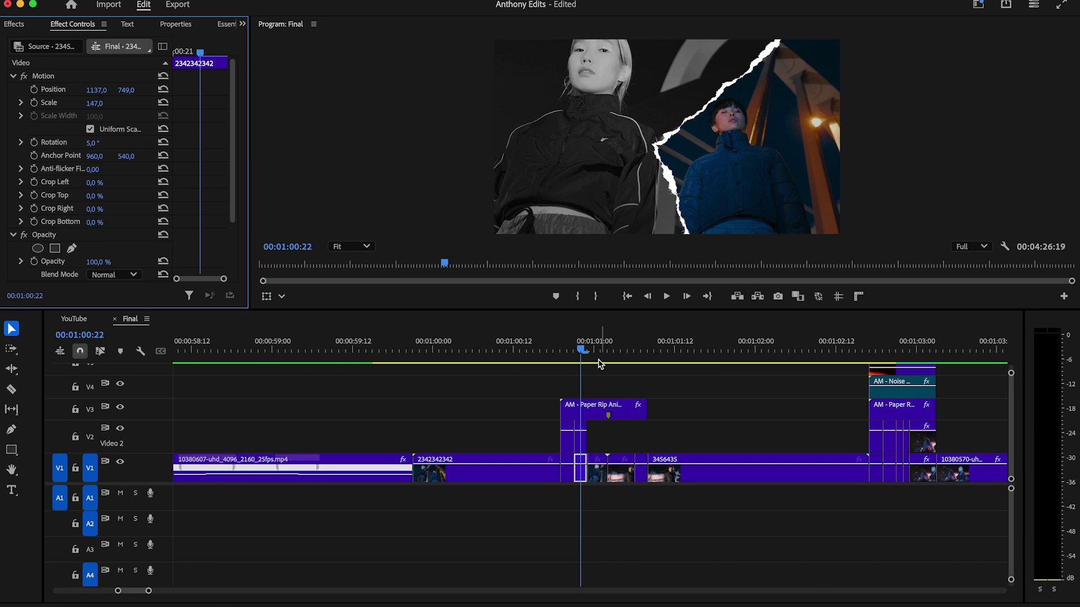
- Duplicate the third V1 slice onto V2 and mask the upper-left area of its picture along the rip with the pen
{"action": "left_click", "coordinate": [600, 474]}
{"action": "left_click_drag", "start_coordinate": [597, 477], "coordinate": [598, 437]}
{"action": "left_click", "coordinate": [49, 238]}
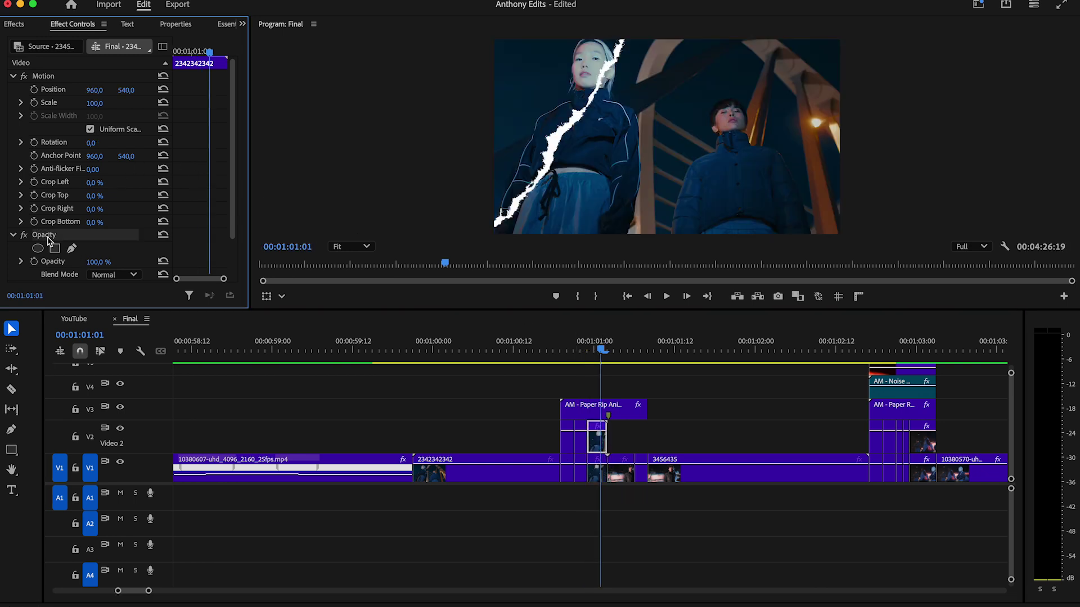
{"action": "left_click", "coordinate": [73, 249]}
{"action": "left_click", "coordinate": [621, 42]}
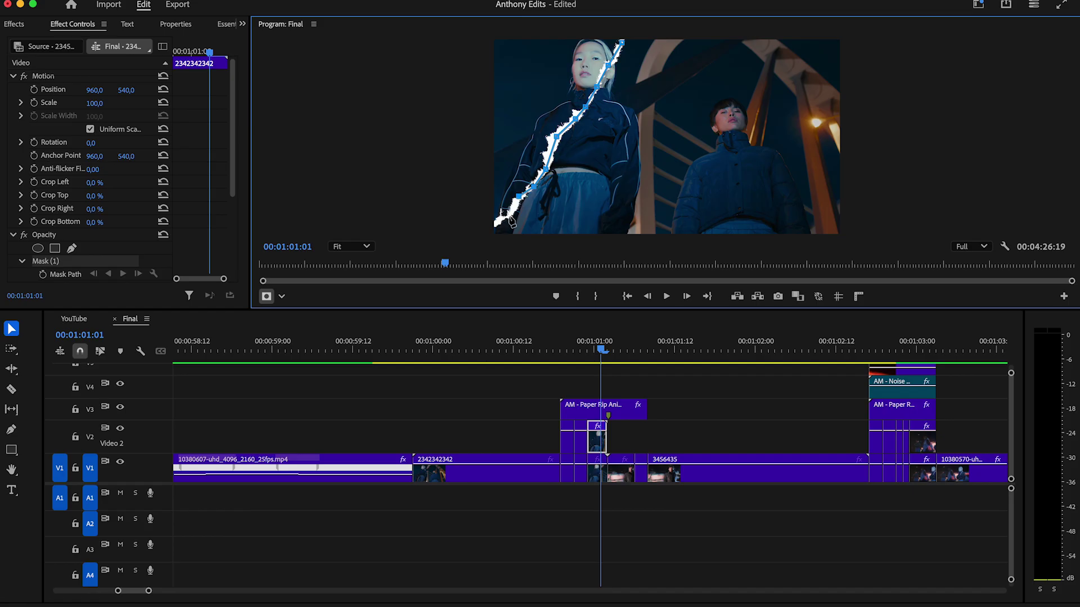
{"action": "left_click", "coordinate": [481, 40]}
{"action": "left_click", "coordinate": [622, 42]}
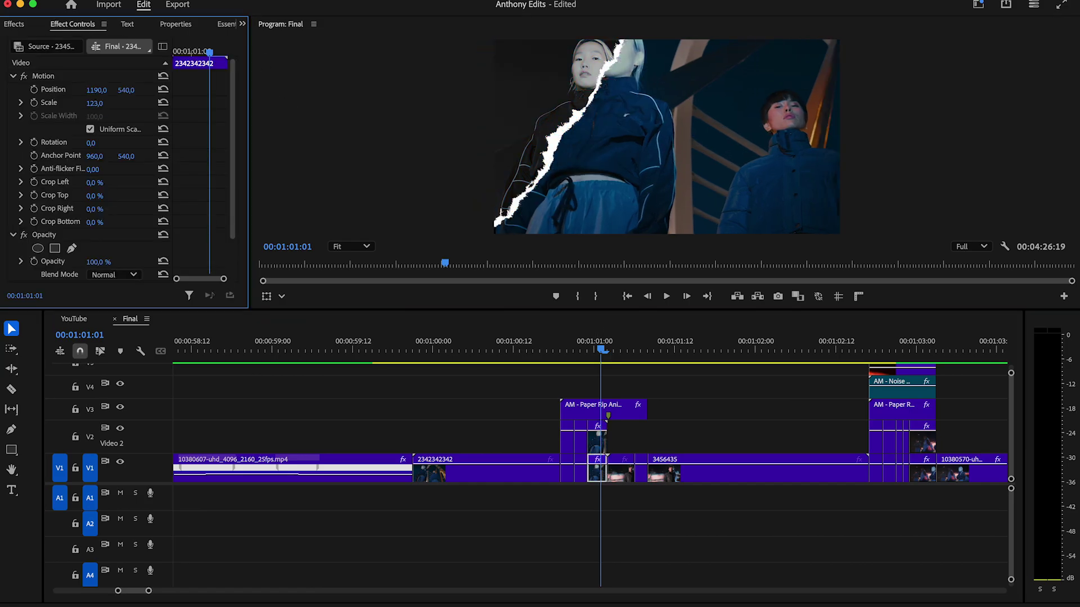
- Duplicate the first 3456435 slice onto V2 and draw a pen opacity mask enclosing the area inside the V-shaped rip
{"action": "left_click_drag", "start_coordinate": [620, 473], "coordinate": [621, 442], "text": "alt"}
{"action": "left_click", "coordinate": [72, 249]}
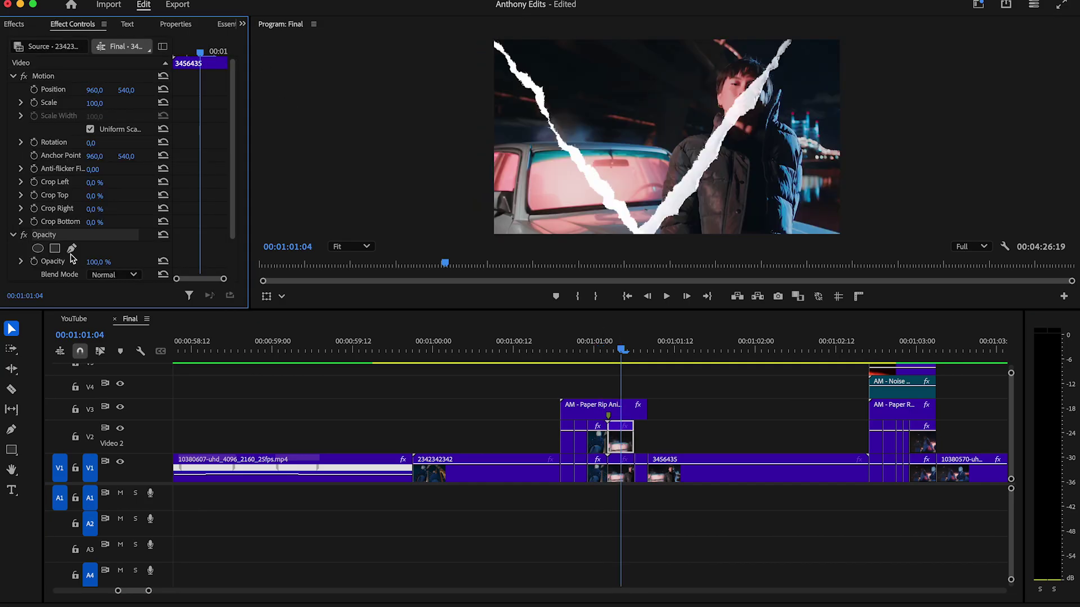
{"action": "left_click", "coordinate": [490, 43]}
{"action": "left_click", "coordinate": [509, 60]}
{"action": "left_click", "coordinate": [526, 81]}
{"action": "left_click", "coordinate": [539, 94]}
{"action": "left_click", "coordinate": [547, 116]}
{"action": "left_click", "coordinate": [561, 144]}
{"action": "left_click", "coordinate": [747, 104]}
{"action": "left_click", "coordinate": [791, 41]}
{"action": "left_click", "coordinate": [489, 43]}
- Apply the Black & White effect to the 3456435 slice so the picture inside the V-shaped rip loses its color
{"action": "left_click", "coordinate": [14, 25]}
{"action": "left_click_drag", "start_coordinate": [72, 202], "coordinate": [620, 472]}
- Duplicate the last short slice onto V2 and draw a pen opacity mask along the rip, enclosing the picture area above it
{"action": "left_click", "coordinate": [642, 344]}
{"action": "left_click", "coordinate": [642, 479]}
{"action": "left_click", "coordinate": [641, 436]}
{"action": "left_click", "coordinate": [601, 114]}
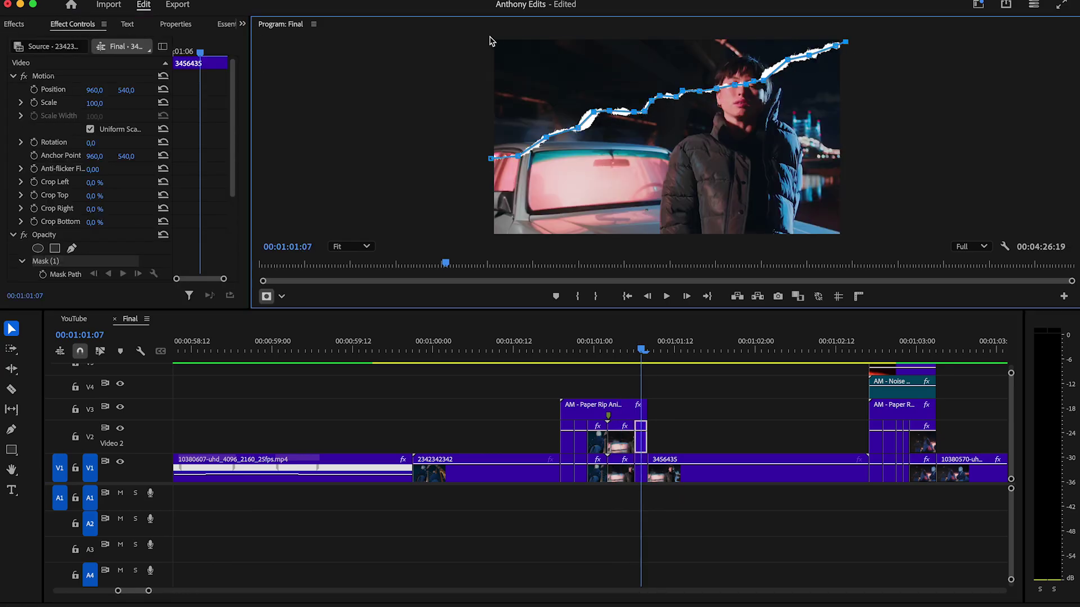
{"action": "left_click", "coordinate": [490, 41]}
{"action": "left_click", "coordinate": [490, 158]}
- Apply the Black & White effect to the last short V1 slice and increase the slice's scale
{"action": "left_click", "coordinate": [17, 24]}
{"action": "left_click_drag", "start_coordinate": [72, 201], "coordinate": [641, 473]}
{"action": "left_click_drag", "start_coordinate": [95, 103], "coordinate": [129, 103]}
- Play back the paper rip transition from about 00:01:00:14 to check the result
{"action": "left_click", "coordinate": [528, 349]}
{"action": "key", "text": "space"}
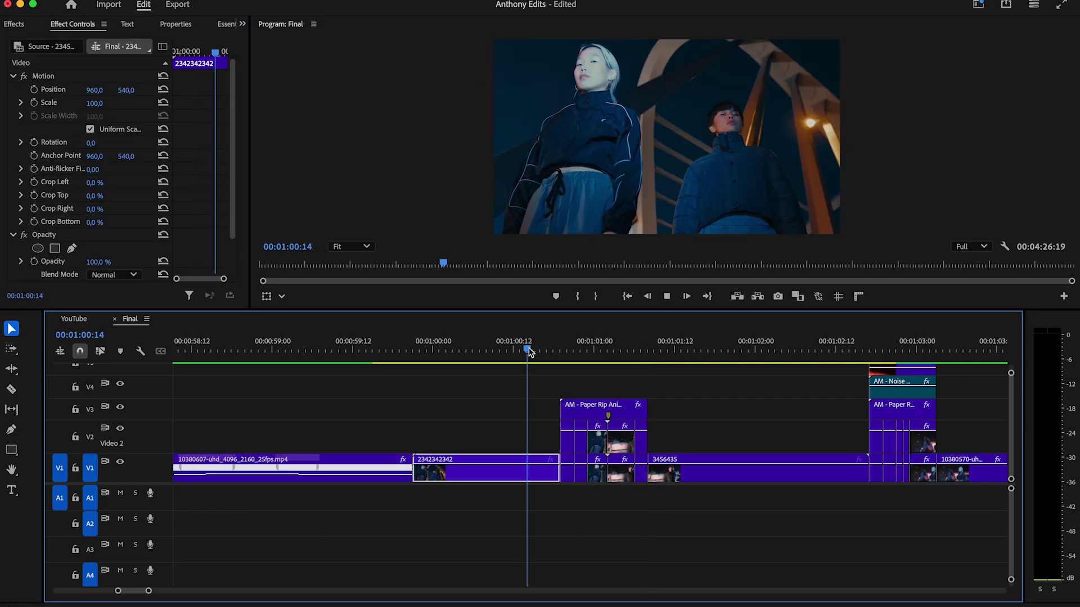
{"action": "left_click", "coordinate": [533, 350]}
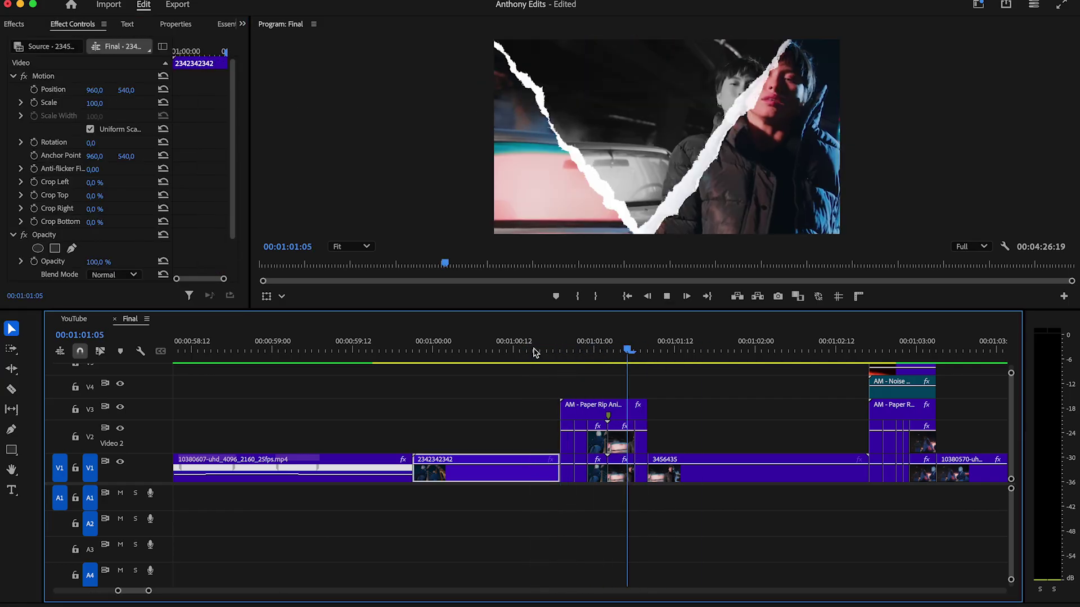
{"action": "left_click", "coordinate": [534, 350]}
{"action": "key", "text": "space"}
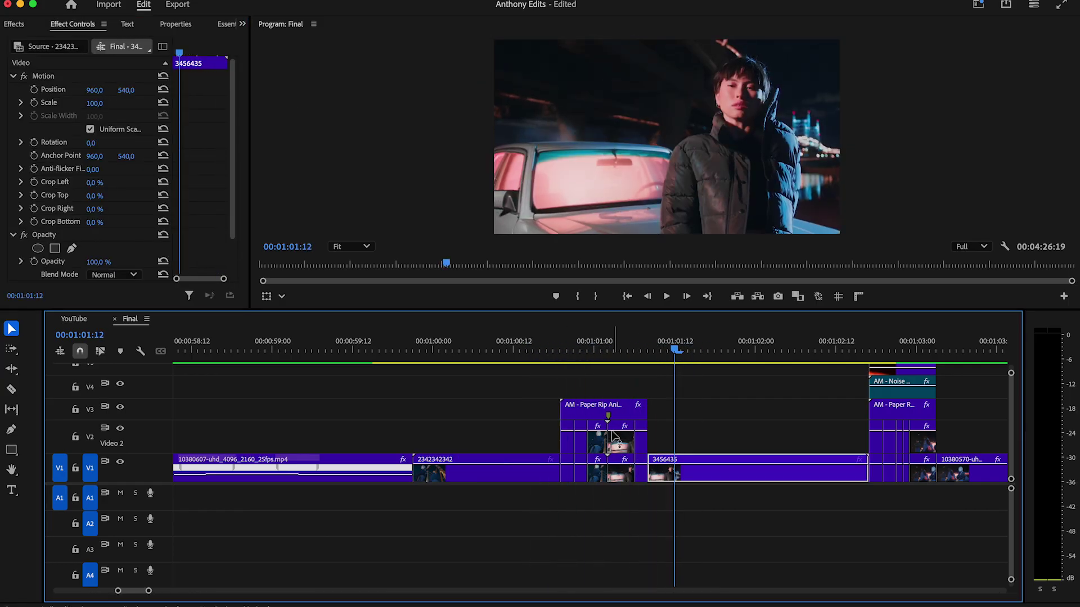
- Move the first AM - Burn 1 overlay from the spare clips past the edit's end onto V4, directly above the first paper rip animation
{"action": "left_click", "coordinate": [582, 415]}
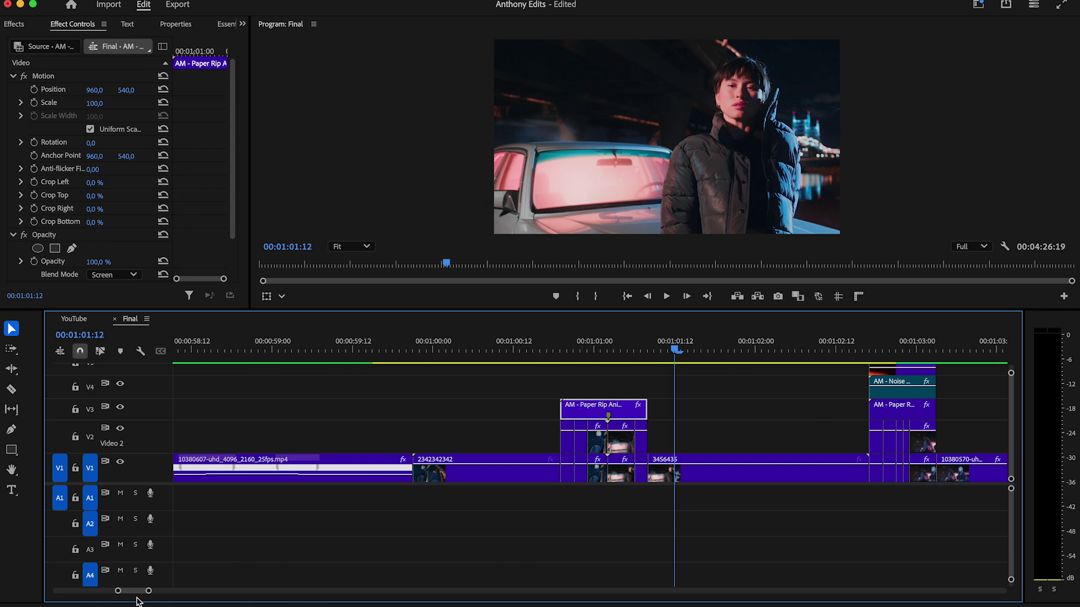
{"action": "left_click_drag", "start_coordinate": [149, 591], "coordinate": [182, 596]}
{"action": "left_click_drag", "start_coordinate": [529, 358], "coordinate": [803, 375]}
{"action": "left_click", "coordinate": [875, 353]}
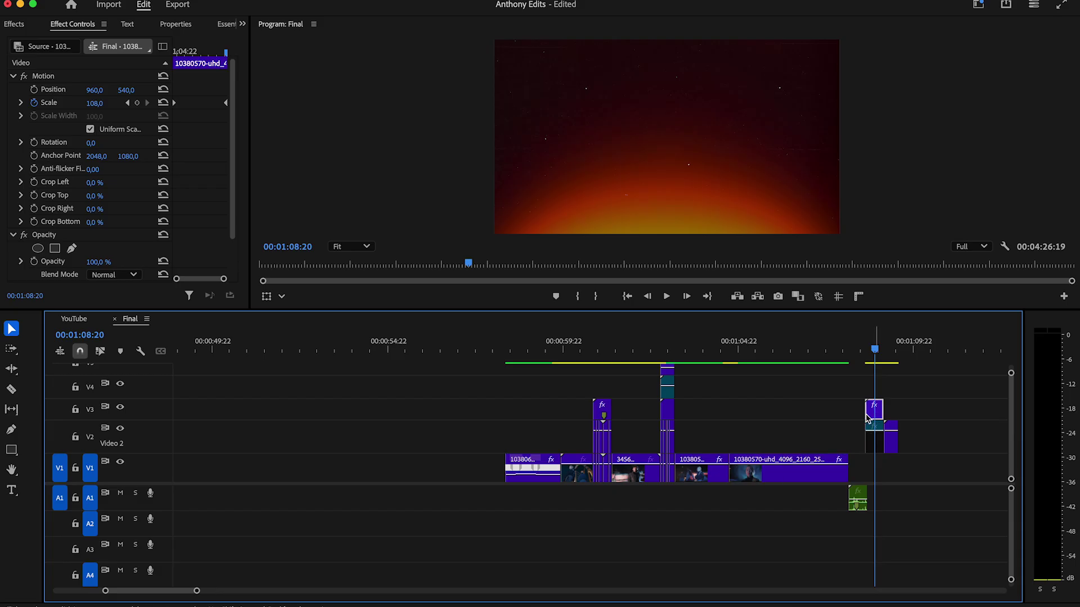
{"action": "mouse_move", "coordinate": [877, 418]}
{"action": "left_mouse_down"}
{"action": "mouse_move", "coordinate": [607, 371]}
{"action": "mouse_move", "coordinate": [600, 353]}
{"action": "mouse_move", "coordinate": [569, 352]}
{"action": "left_mouse_up"}
{"action": "key", "text": "space"}
{"action": "key", "text": "space"}
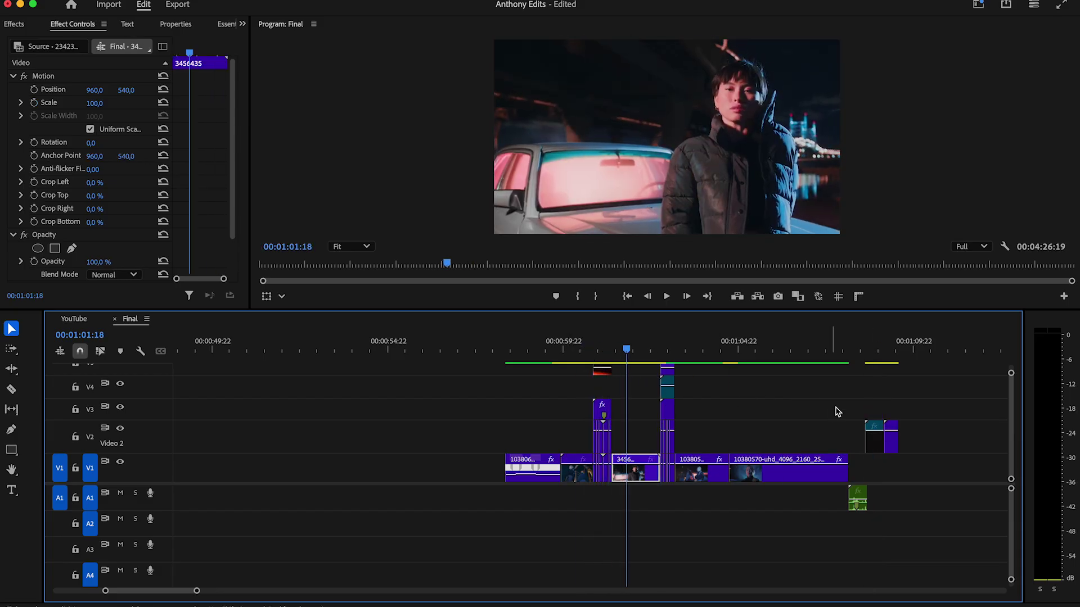
{"action": "left_click_drag", "start_coordinate": [605, 373], "coordinate": [606, 388]}
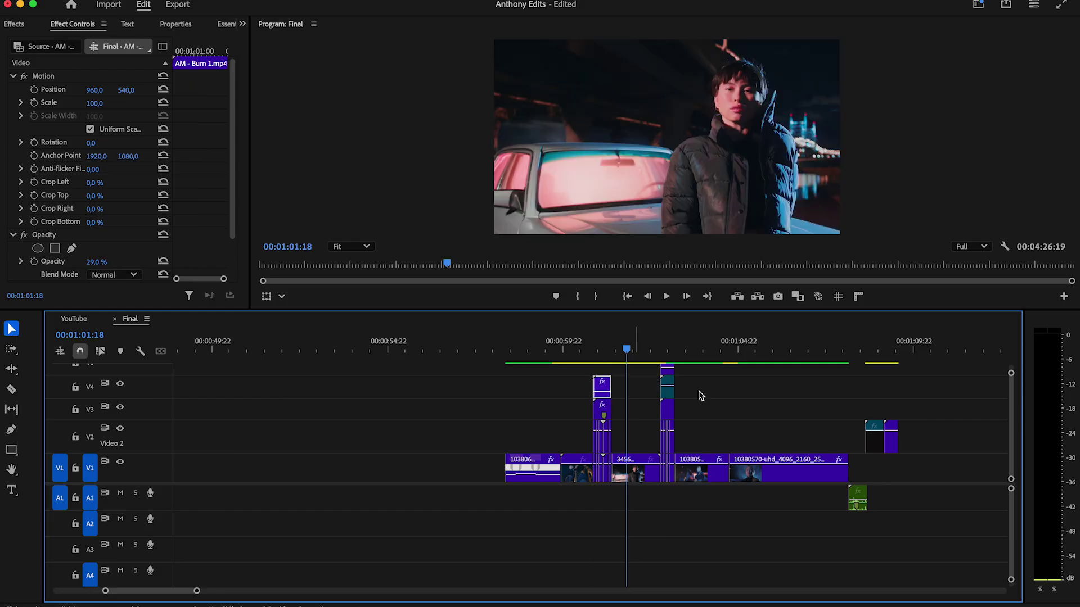
- Move the spare AM - Noise Overlay onto V5 above the first paper rip and set its blend mode to Screen
{"action": "left_click_drag", "start_coordinate": [872, 449], "coordinate": [607, 373]}
{"action": "key", "text": "Up"}
{"action": "key", "text": "Up"}
{"action": "key", "text": "Up"}
{"action": "key", "text": "Up"}
{"action": "key", "text": "Up"}
{"action": "key", "text": "Down"}
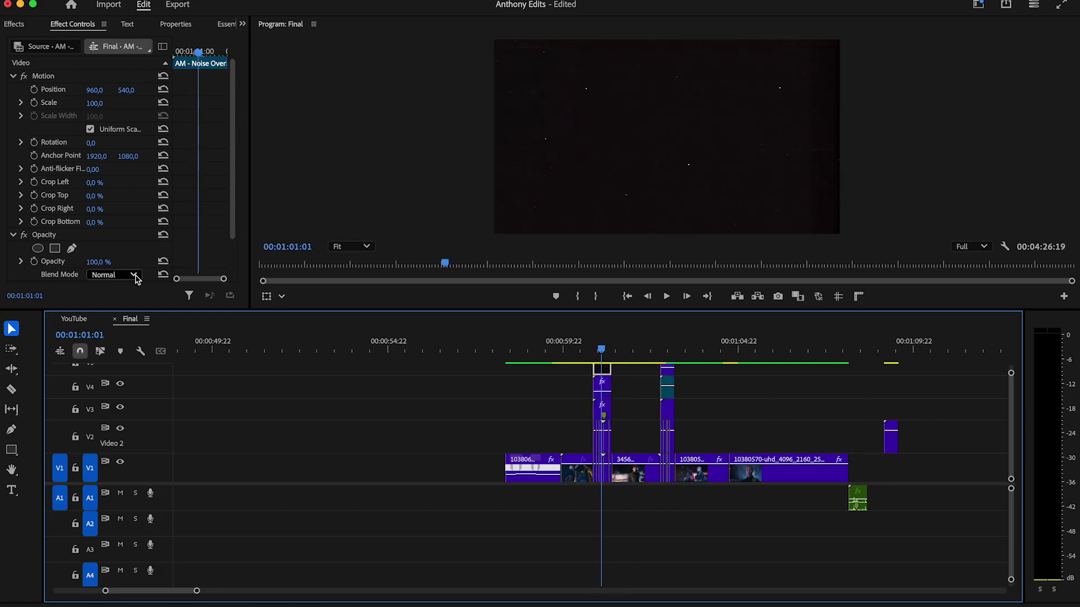
{"action": "left_click", "coordinate": [135, 272]}
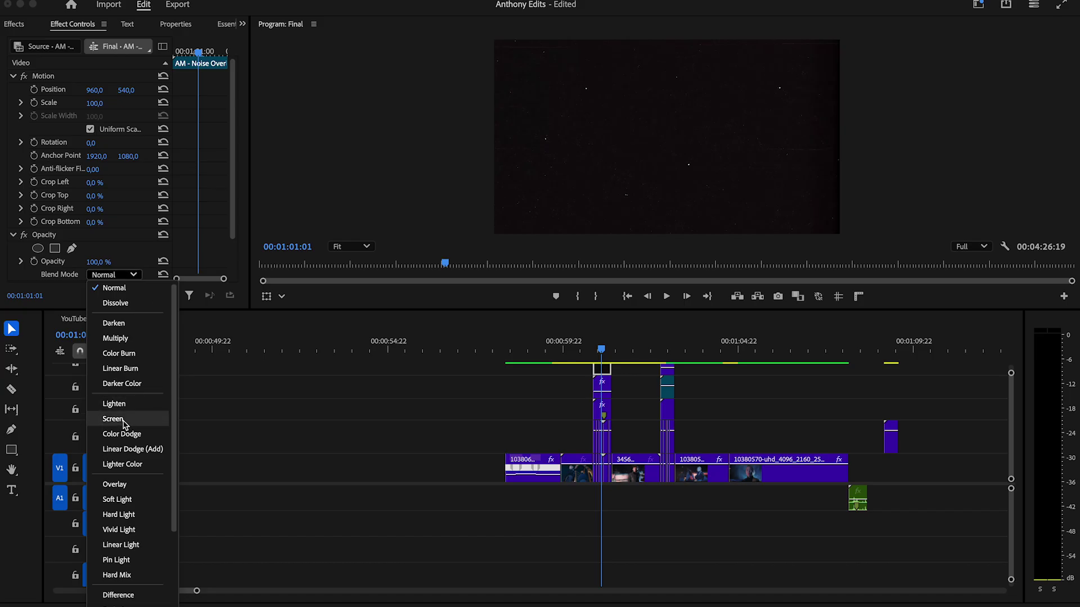
{"action": "left_click", "coordinate": [149, 417]}
- Play back the first paper rip transition with its burn and noise overlays from about 00:01:00:03
{"action": "left_click_drag", "start_coordinate": [601, 350], "coordinate": [570, 350]}
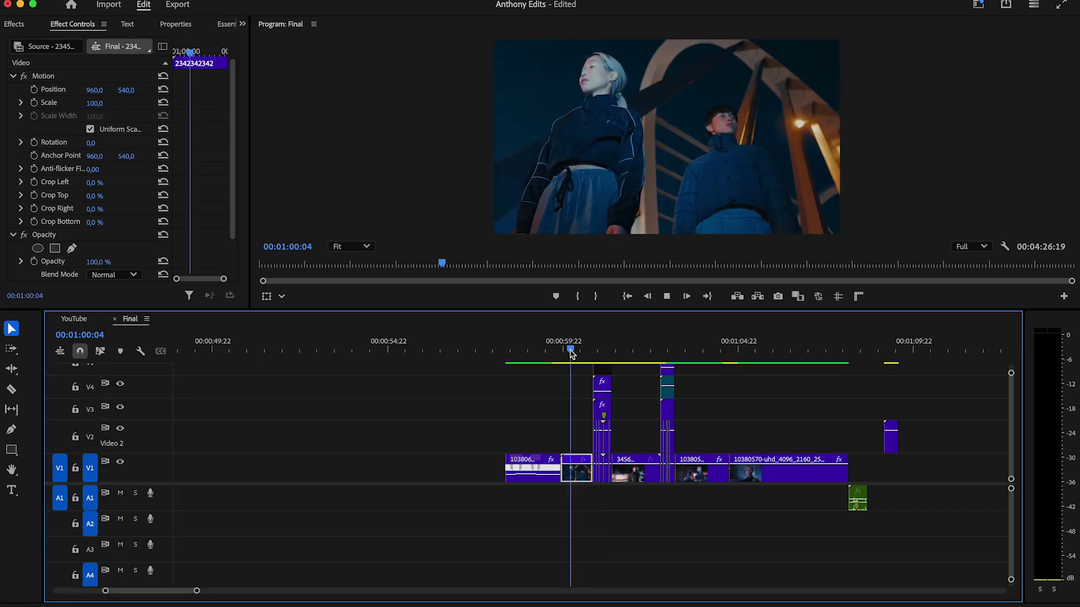
{"action": "key", "text": "space"}
{"action": "left_click", "coordinate": [571, 352]}
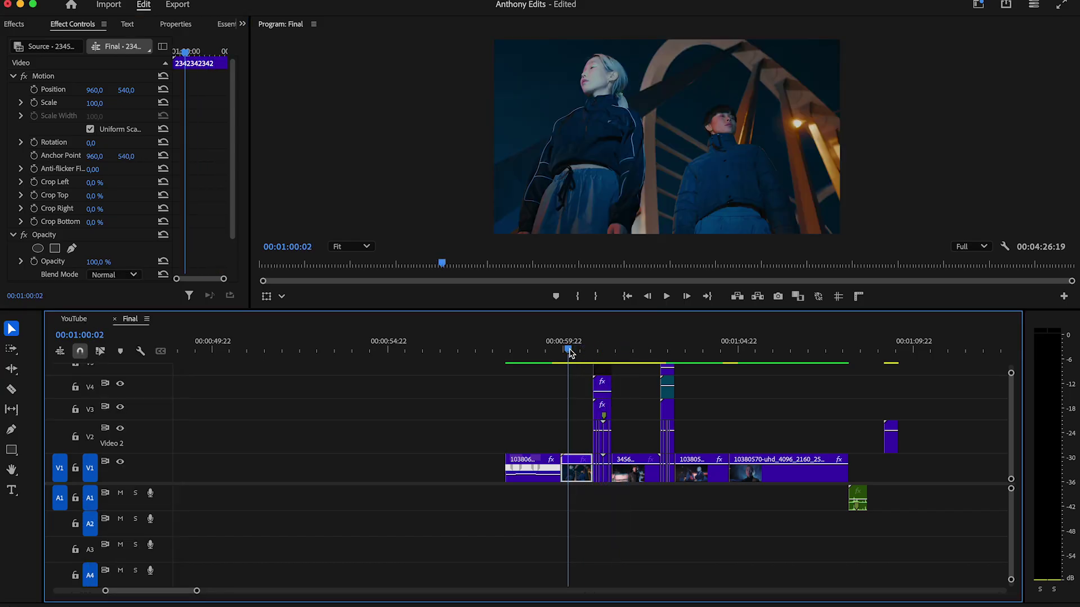
{"action": "left_click", "coordinate": [570, 352]}
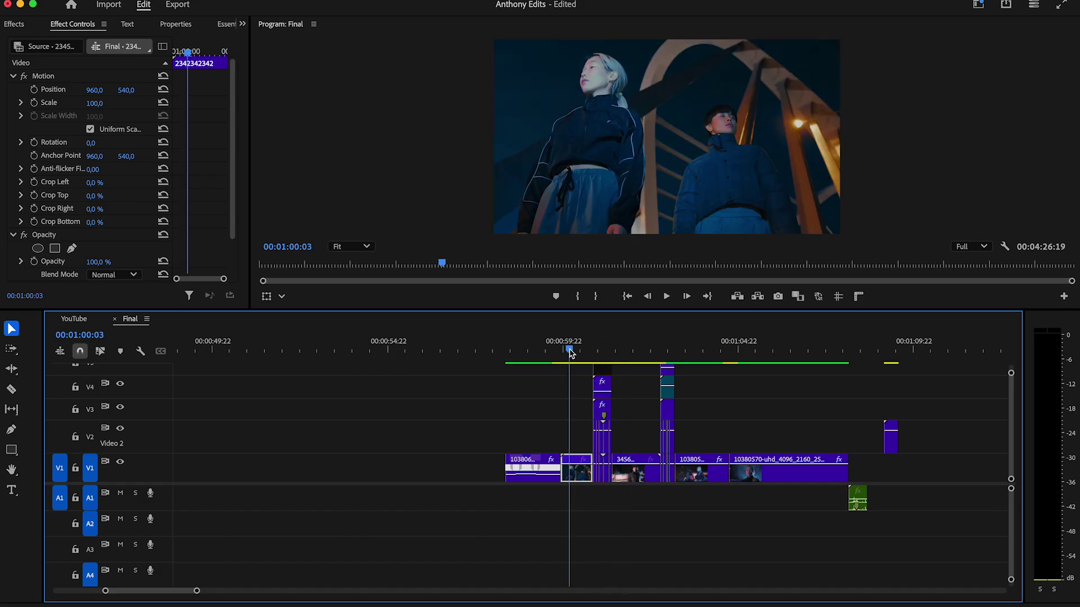
{"action": "key", "text": "space"}
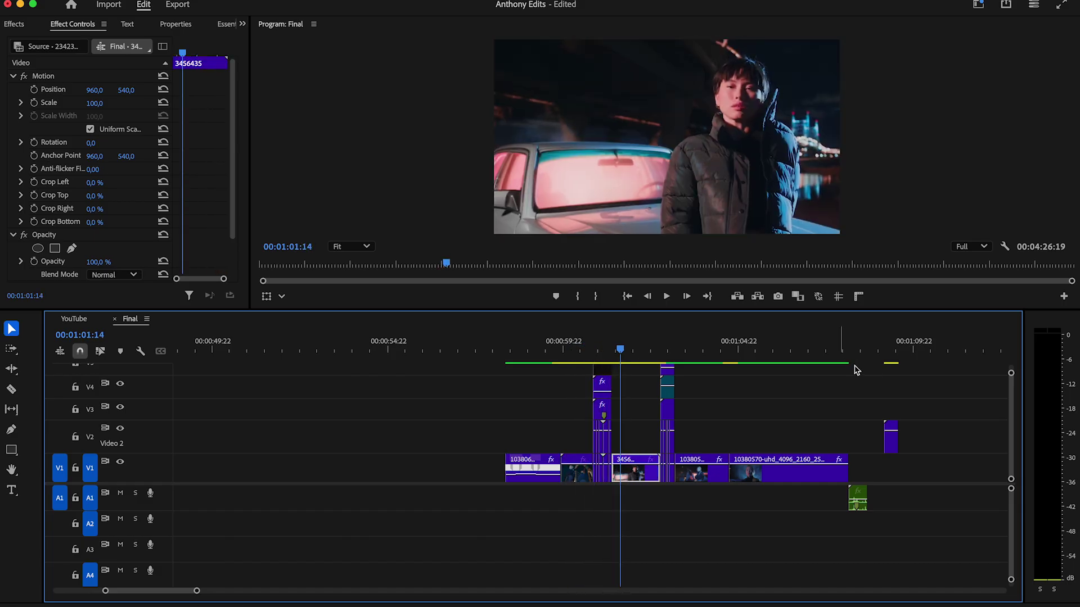
- Move the remaining AM - Burn 1 clip onto V3 over the cut between the two 10380570 clips and play it back
{"action": "left_click", "coordinate": [887, 354]}
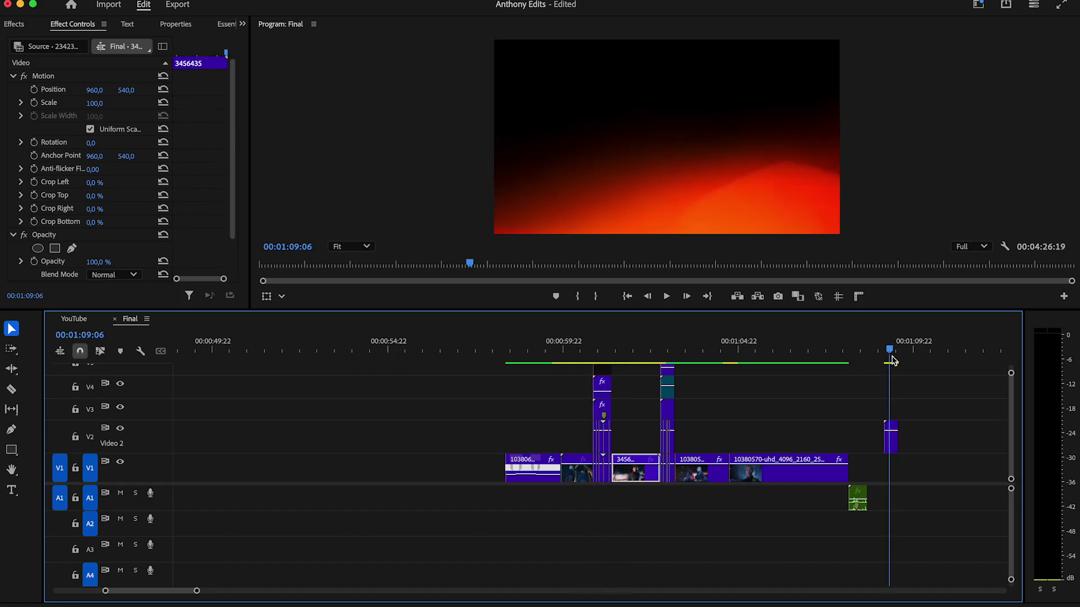
{"action": "mouse_move", "coordinate": [891, 436]}
{"action": "left_mouse_down"}
{"action": "mouse_move", "coordinate": [776, 436]}
{"action": "mouse_move", "coordinate": [736, 429]}
{"action": "mouse_move", "coordinate": [733, 416]}
{"action": "left_mouse_up"}
{"action": "left_click", "coordinate": [725, 351]}
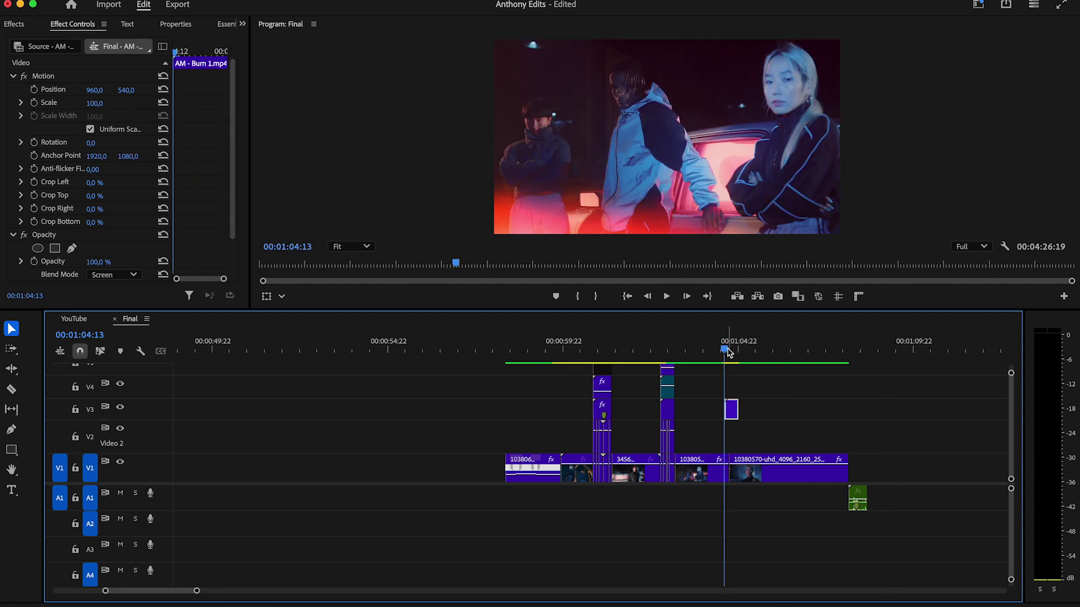
{"action": "left_click_drag", "start_coordinate": [727, 351], "coordinate": [722, 350]}
{"action": "key", "text": "space"}
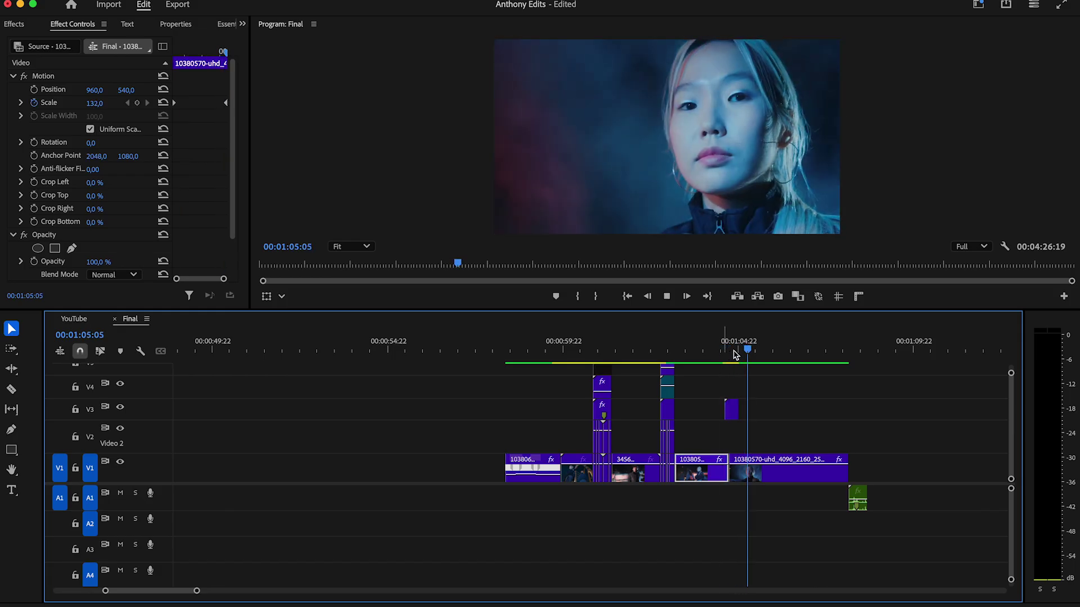
- Place an adjustment layer on V2 at 00:01:06:08, cut it at 00:01:06:13 and delete the remainder
{"action": "left_click_drag", "start_coordinate": [173, 237], "coordinate": [793, 445]}
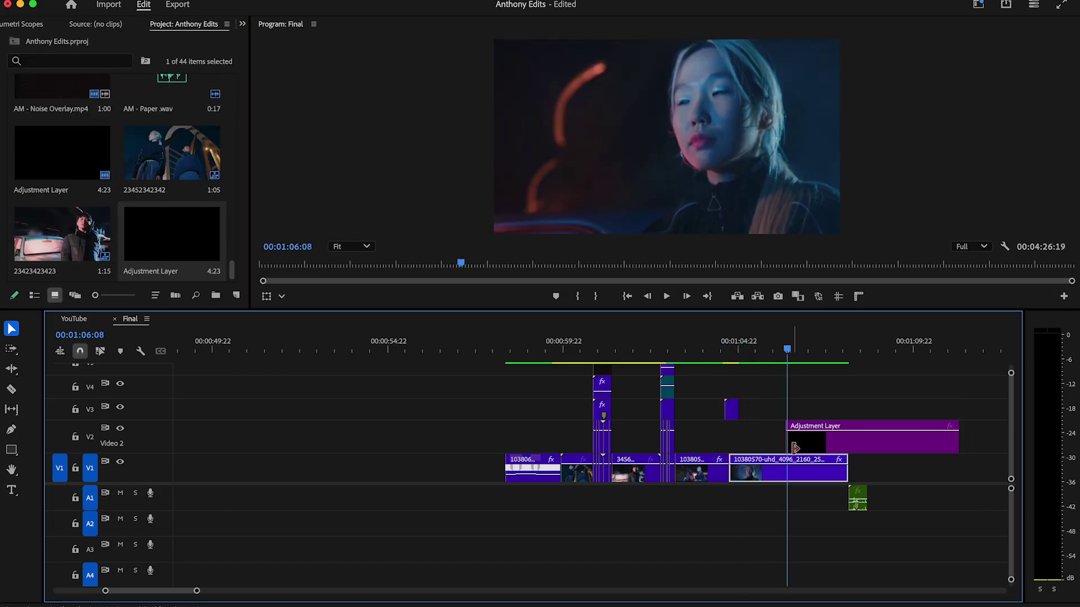
{"action": "key", "text": "Right"}
{"action": "key", "text": "c"}
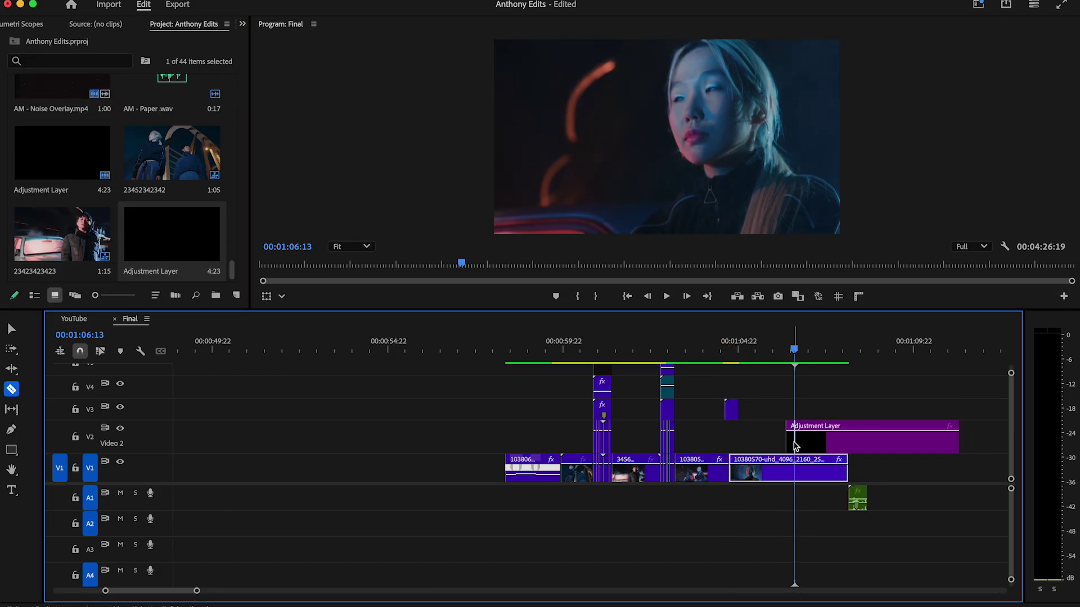
{"action": "left_click", "coordinate": [794, 446]}
{"action": "key", "text": "v"}
{"action": "left_click", "coordinate": [812, 448]}
{"action": "key", "text": "Delete"}
{"action": "left_click", "coordinate": [791, 445]}
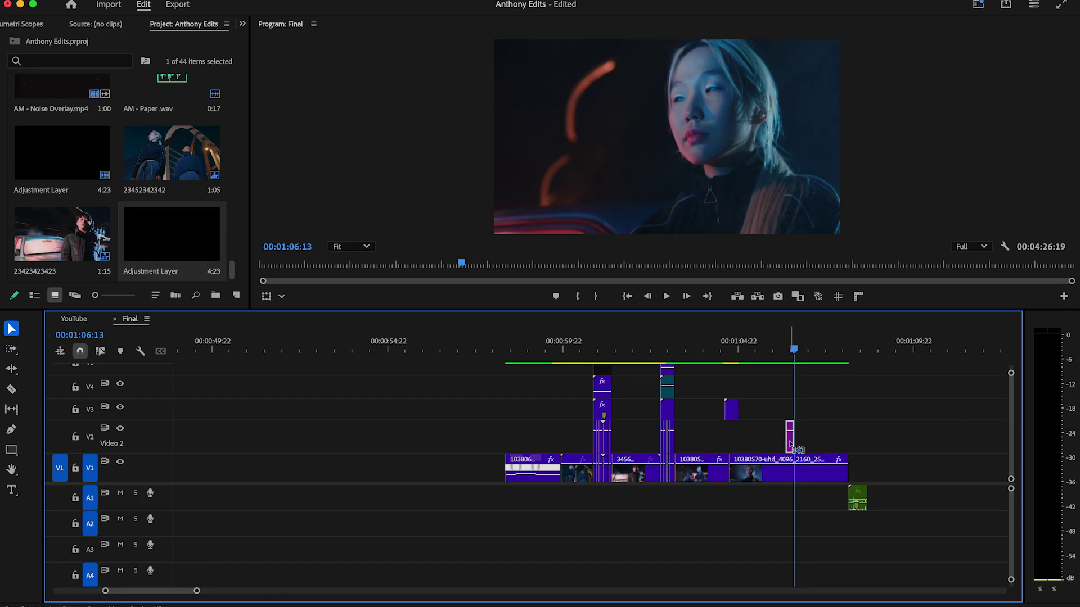
{"action": "key", "text": "super+c"}
{"action": "key", "text": "super+v"}
{"action": "key", "text": "super+v"}
{"action": "left_click", "coordinate": [791, 444]}
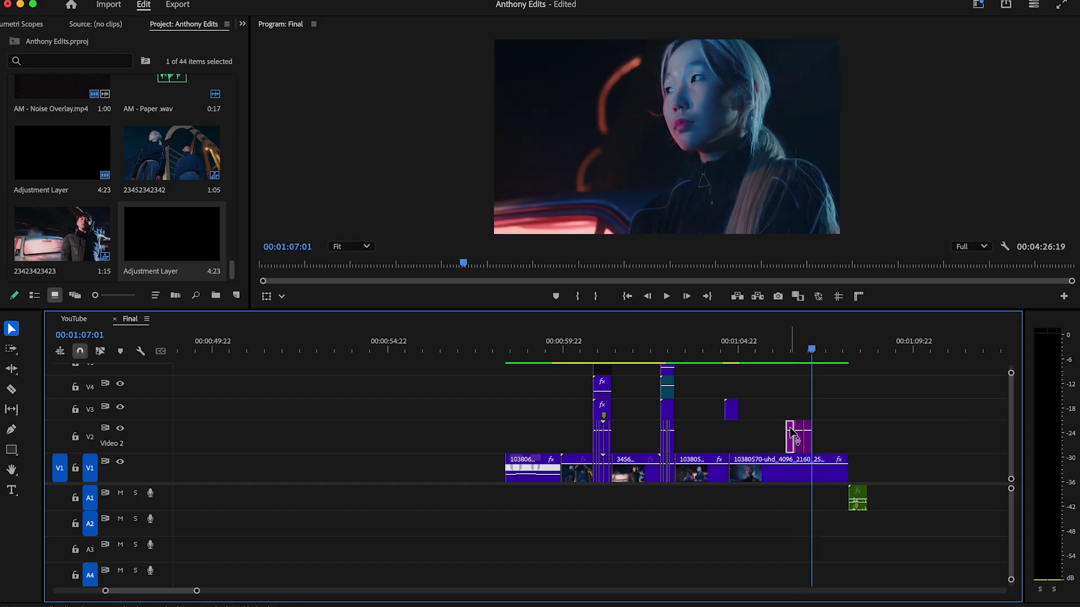
{"action": "left_click_drag", "start_coordinate": [790, 413], "coordinate": [559, 438]}
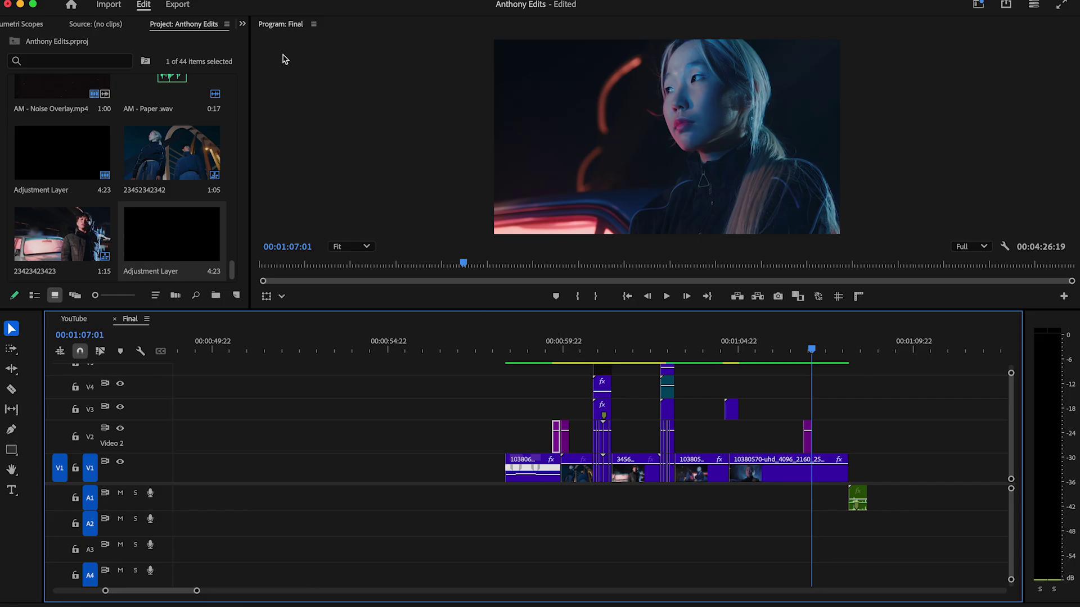
{"action": "left_click", "coordinate": [243, 23]}
{"action": "left_click", "coordinate": [264, 36]}
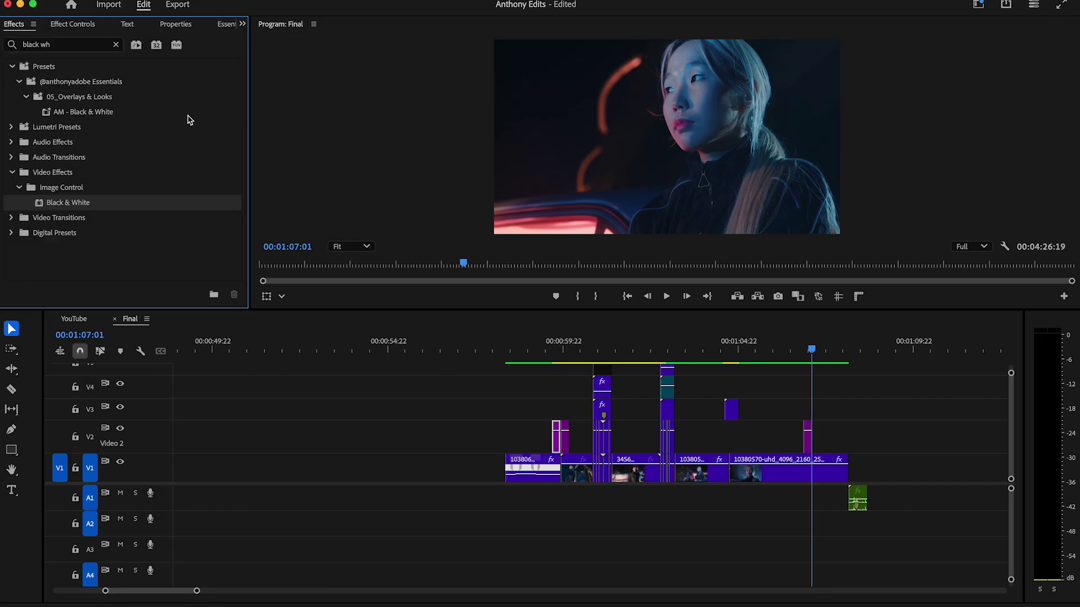
{"action": "left_click", "coordinate": [116, 44]}
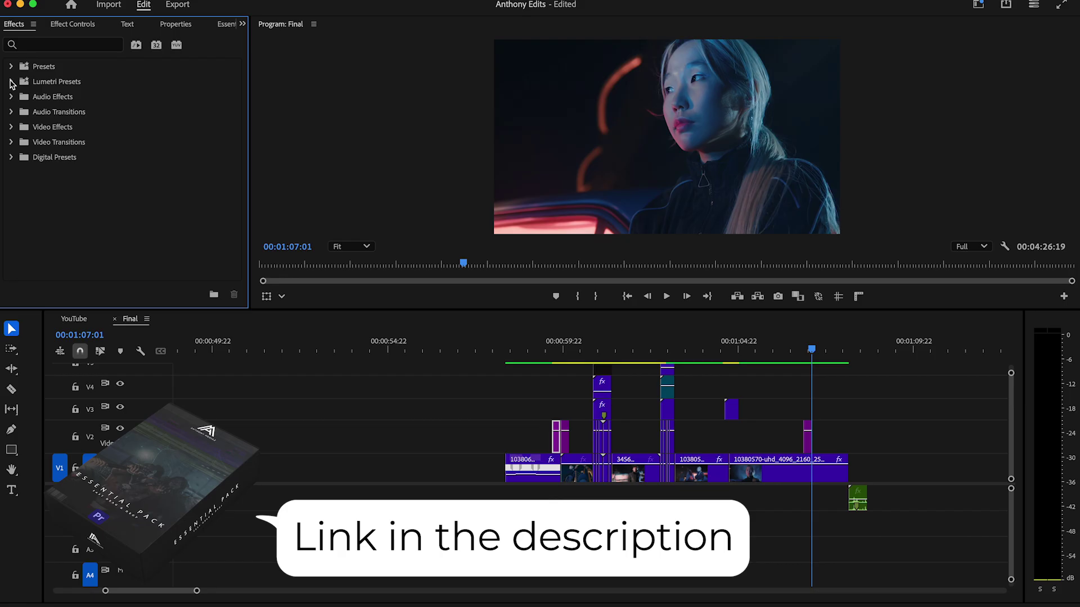
{"action": "left_click", "coordinate": [11, 67]}
{"action": "left_click", "coordinate": [18, 112]}
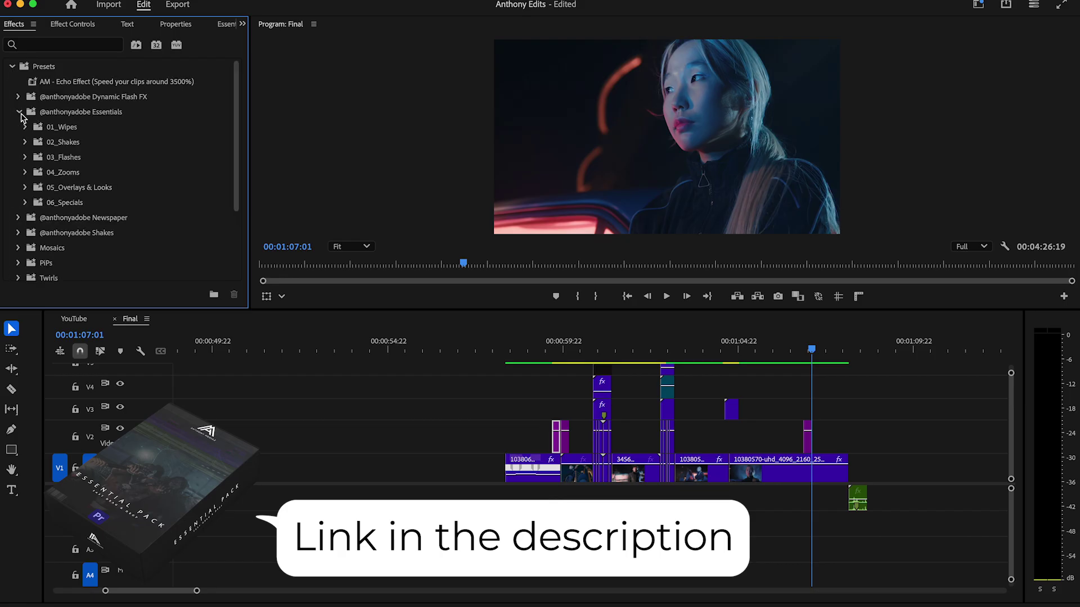
{"action": "left_click", "coordinate": [26, 128]}
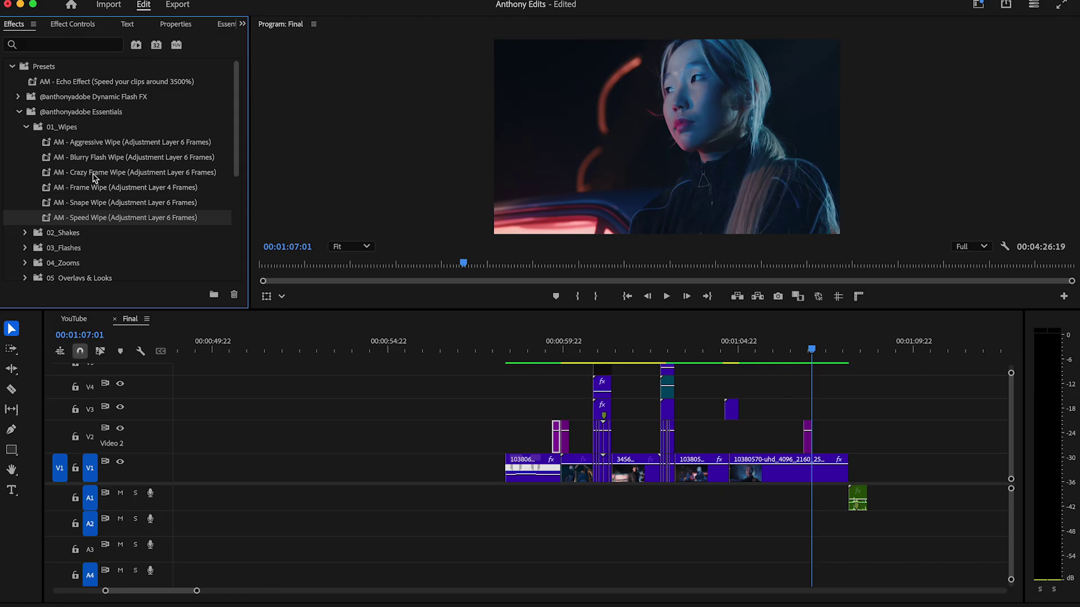
{"action": "left_click", "coordinate": [26, 128]}
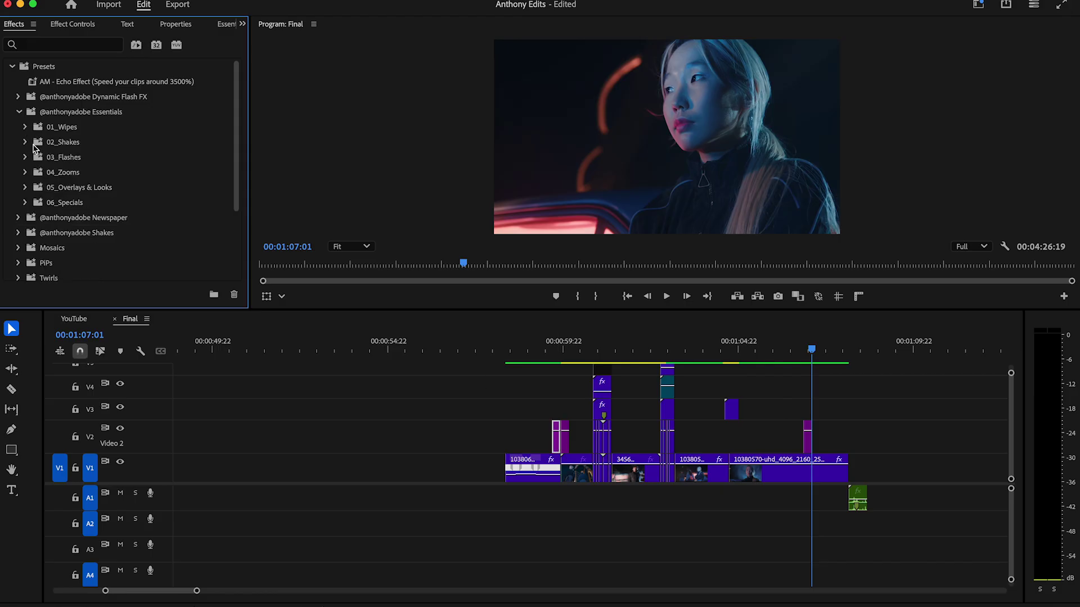
- Apply the AM - Hard Flashy Shake preset to the adjustment layer just after the cut and play back the transition
{"action": "left_click", "coordinate": [26, 143]}
{"action": "left_click", "coordinate": [92, 161]}
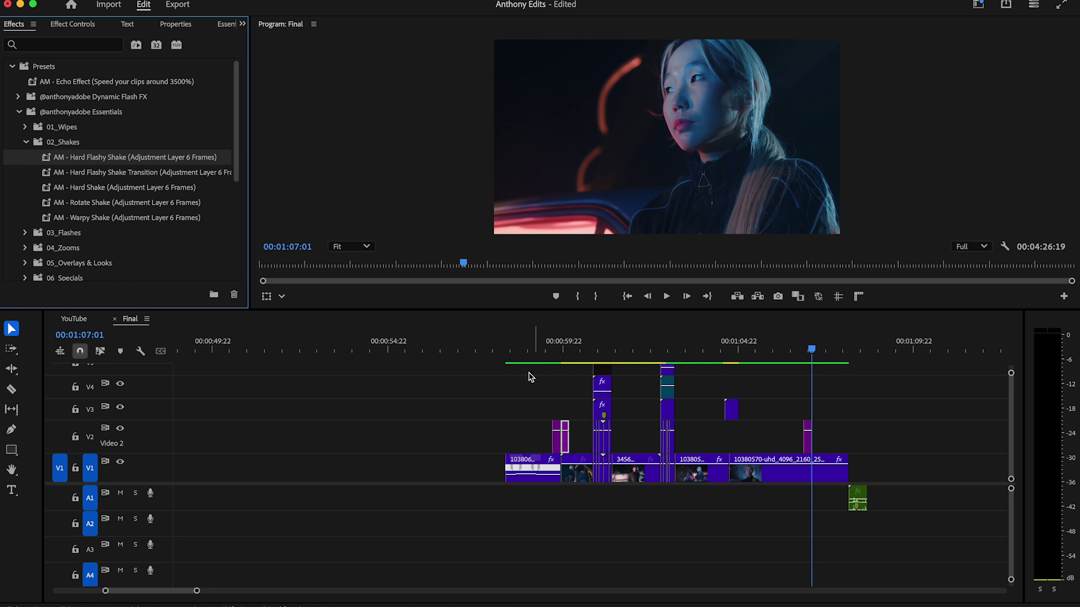
{"action": "left_click", "coordinate": [514, 350]}
{"action": "key", "text": "space"}
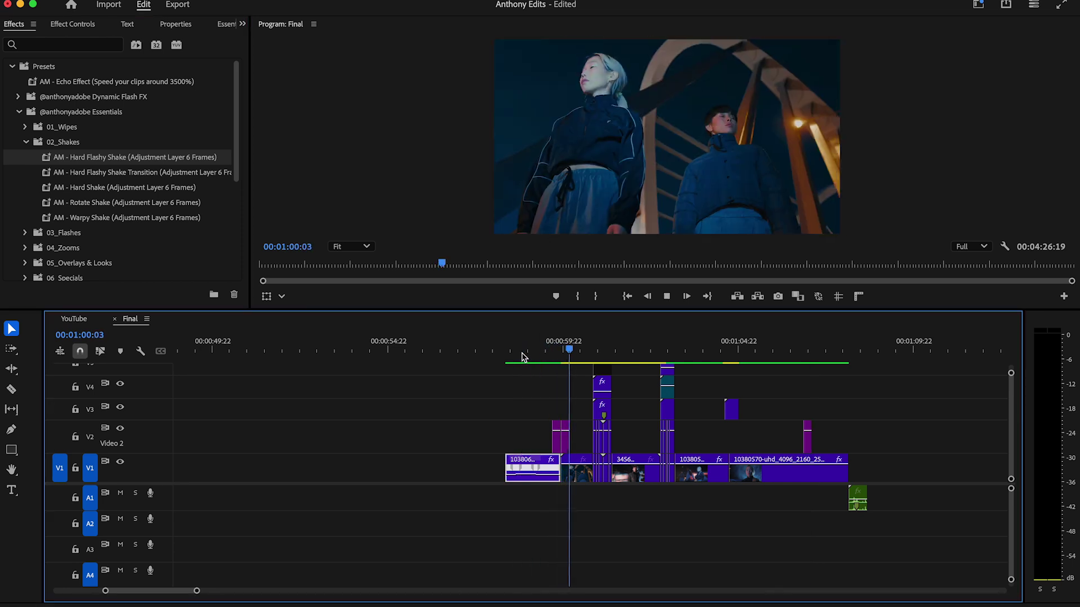
{"action": "left_click", "coordinate": [522, 353]}
{"action": "key", "text": "space"}
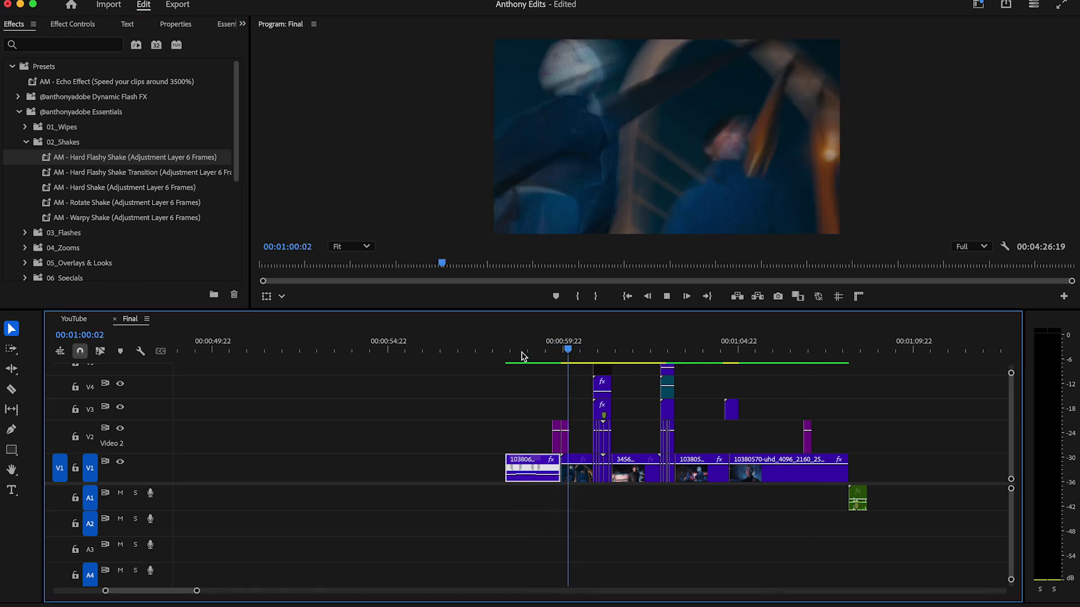
{"action": "key", "text": "space"}
- Move the Hard Flashy Shake adjustment layer on V2 to the start of the last 10380570 clip and play back that cut
{"action": "left_click", "coordinate": [576, 468]}
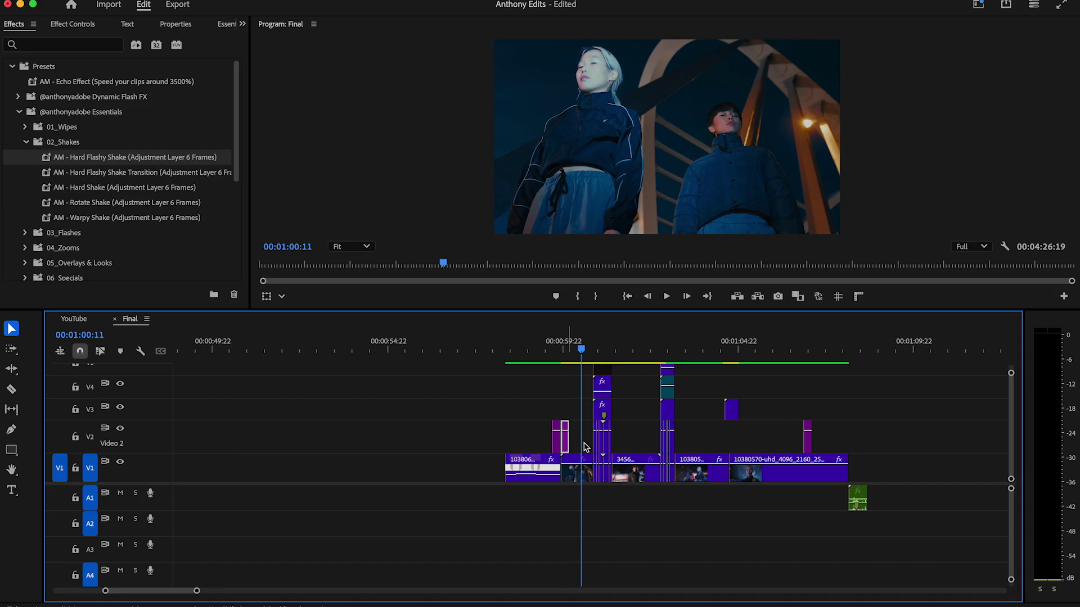
{"action": "left_click_drag", "start_coordinate": [584, 447], "coordinate": [737, 447]}
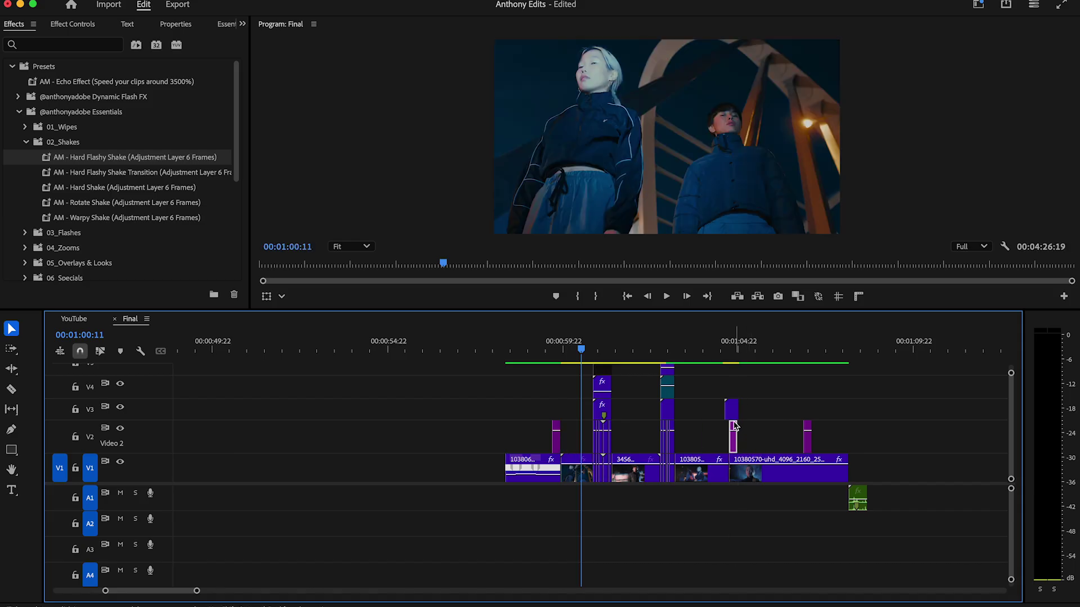
{"action": "left_click", "coordinate": [716, 350]}
{"action": "key", "text": "space"}
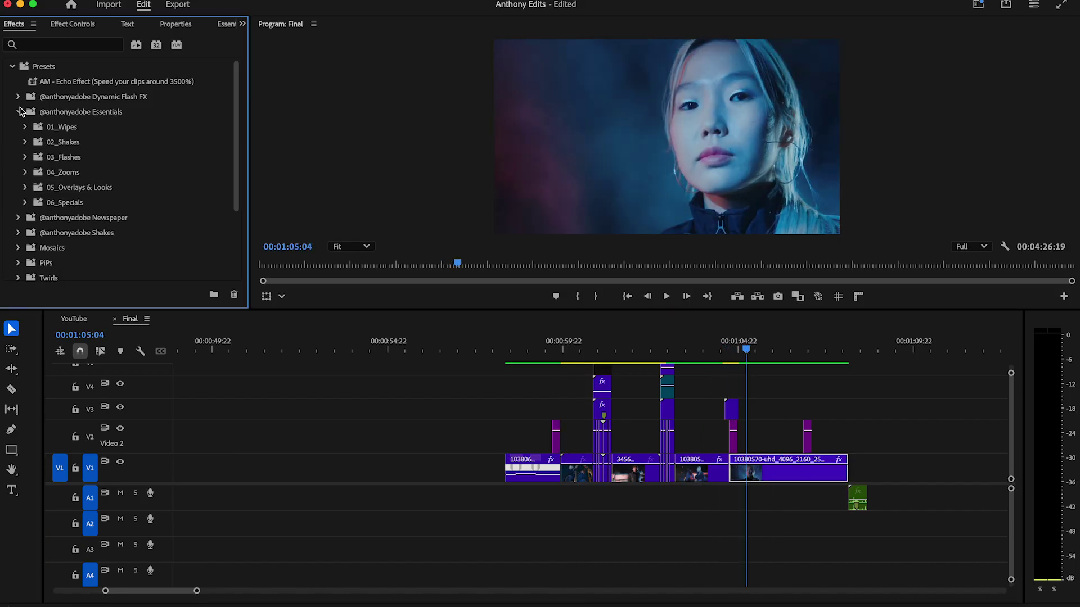
- Open the Dynamic Flash FX presets and move the remaining short adjustment layer to V6 above the start of the first paper rip
{"action": "left_click", "coordinate": [20, 112]}
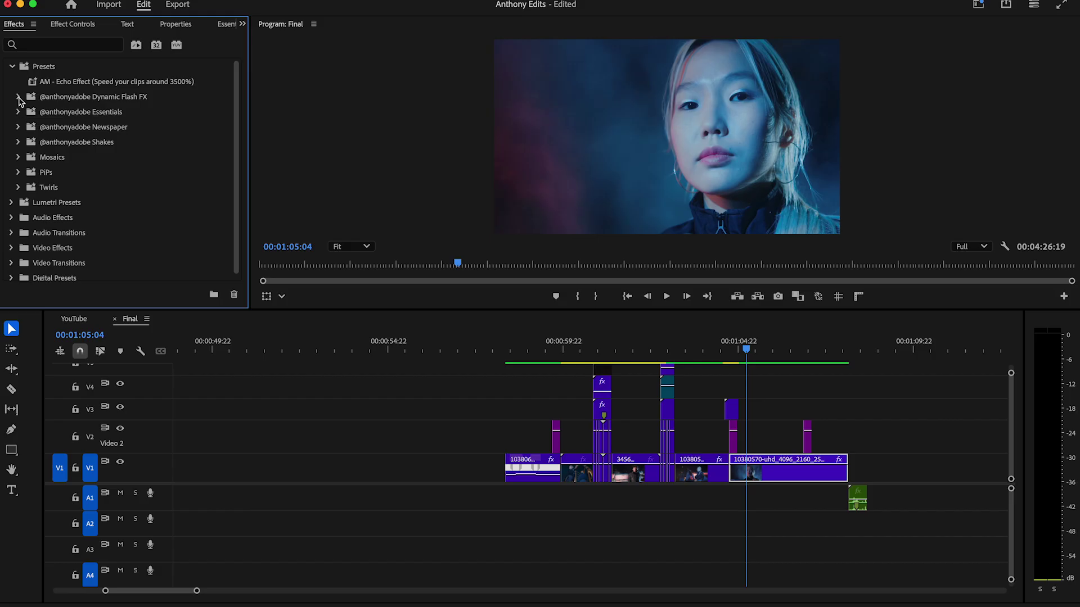
{"action": "left_click", "coordinate": [18, 97]}
{"action": "left_click_drag", "start_coordinate": [231, 113], "coordinate": [243, 186]}
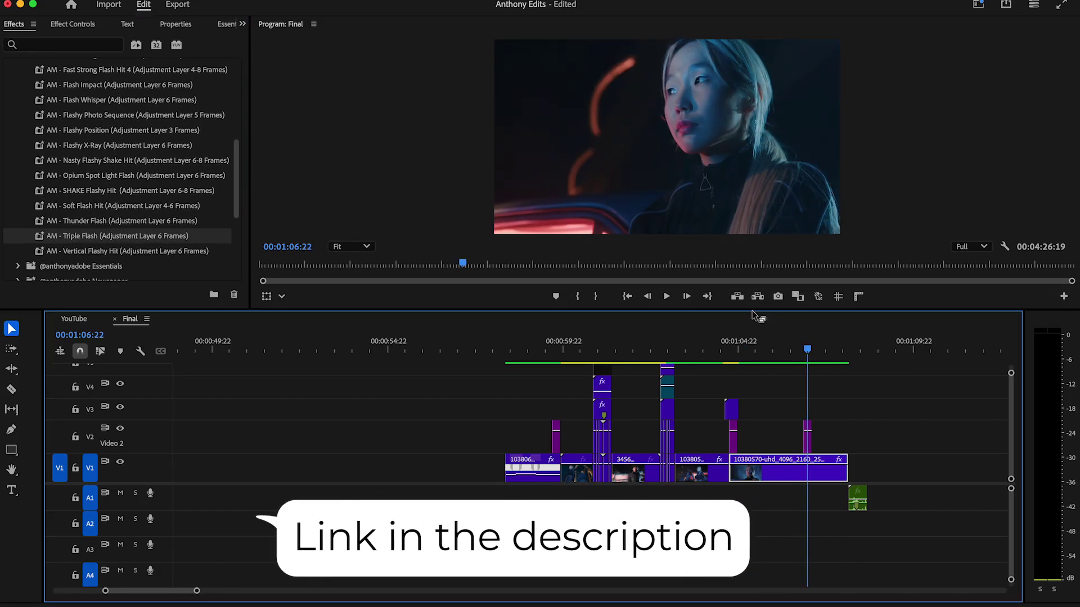
{"action": "left_click_drag", "start_coordinate": [757, 308], "coordinate": [760, 251]}
{"action": "left_click_drag", "start_coordinate": [816, 413], "coordinate": [708, 347]}
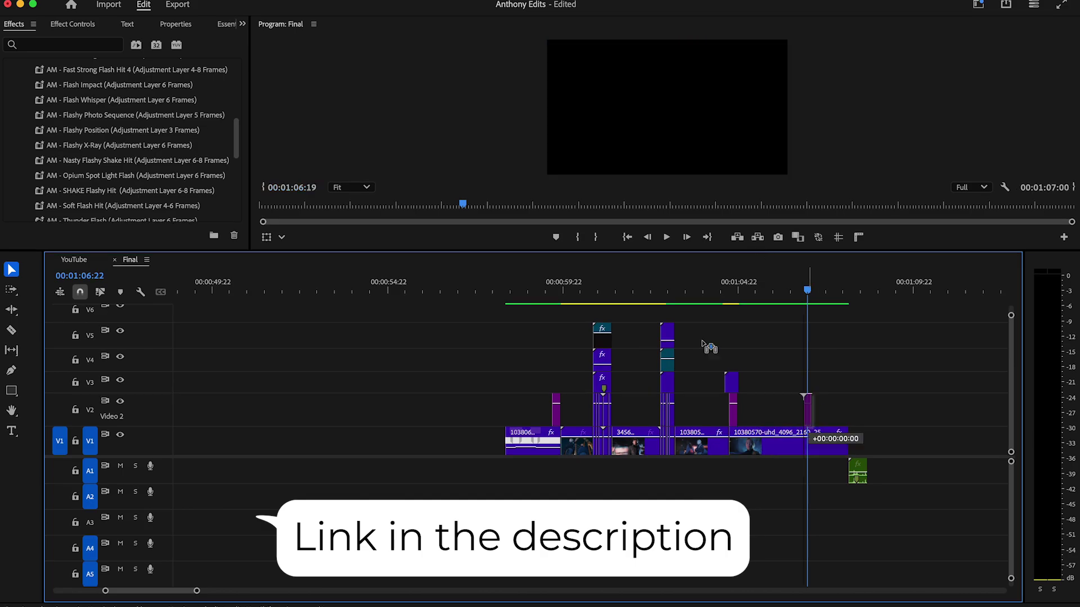
{"action": "left_click_drag", "start_coordinate": [600, 325], "coordinate": [601, 324]}
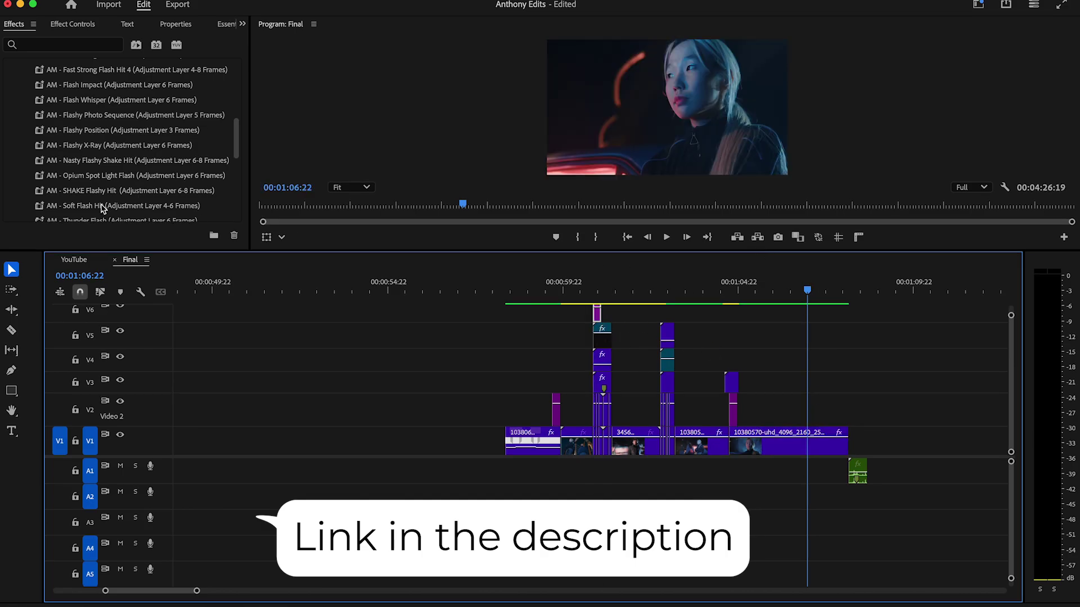
- Apply the AM - Triple Flash preset to the V6 adjustment layer and duplicate the layer above the second paper rip
{"action": "left_click_drag", "start_coordinate": [236, 148], "coordinate": [235, 164]}
{"action": "left_click_drag", "start_coordinate": [86, 183], "coordinate": [578, 274]}
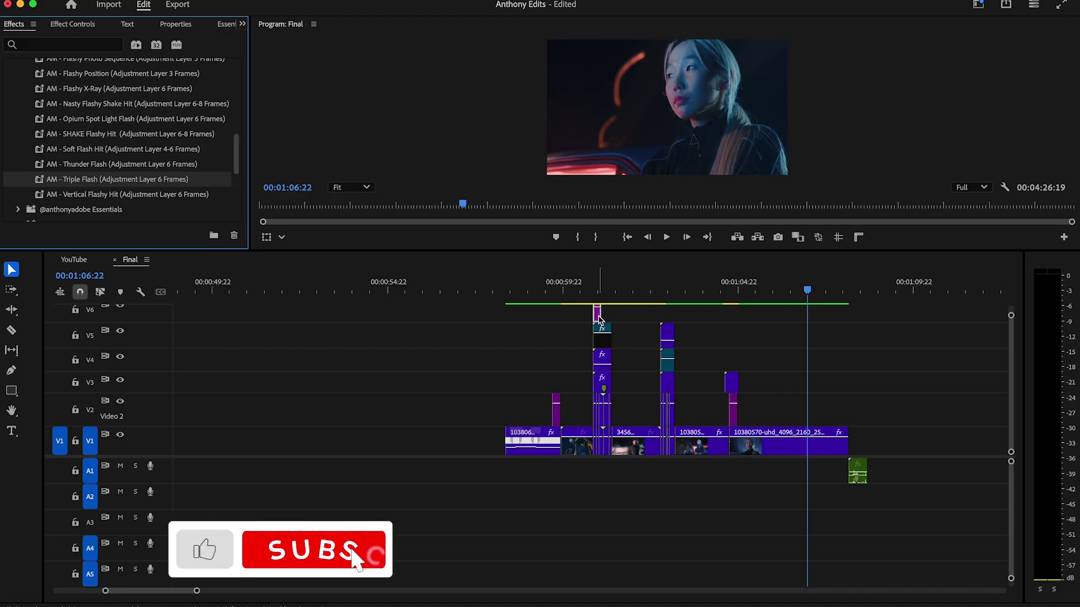
{"action": "left_click_drag", "start_coordinate": [601, 315], "coordinate": [665, 321]}
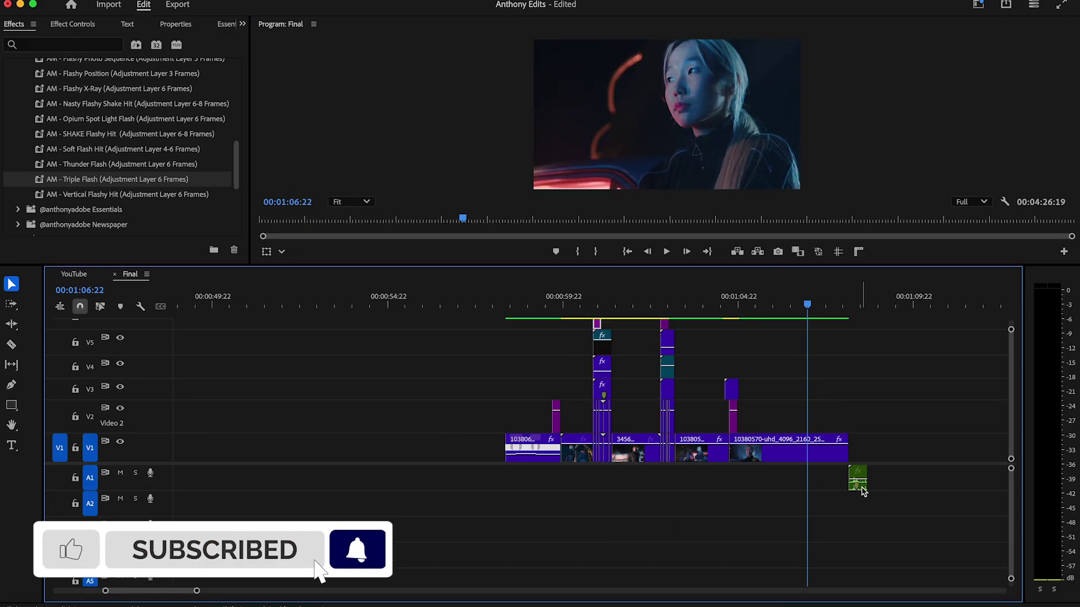
- Move the short audio clip on A1 directly beneath the first paper rip transition
{"action": "left_click_drag", "start_coordinate": [858, 478], "coordinate": [606, 479]}
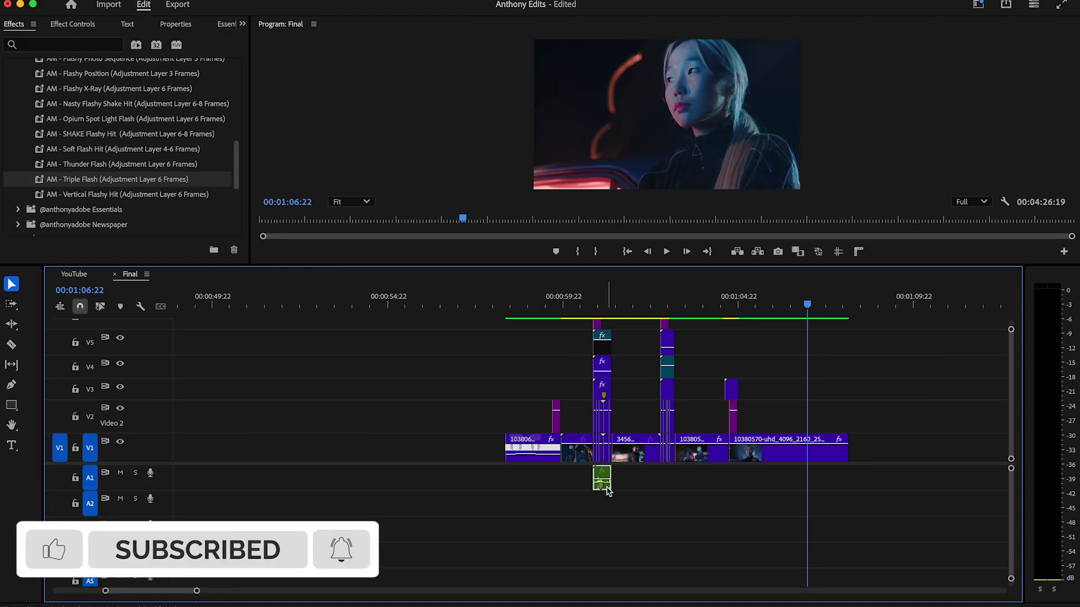